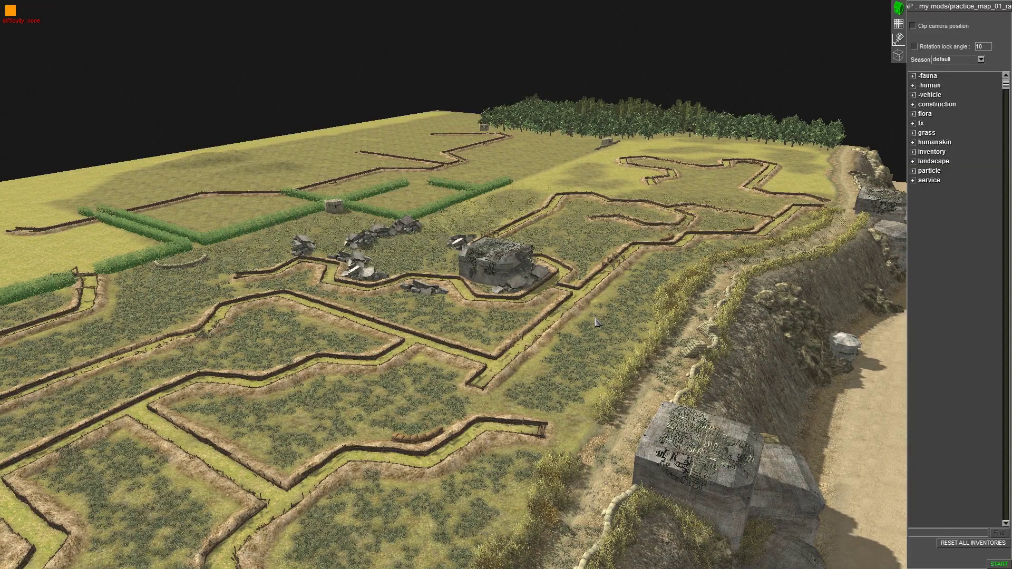
middle_click_drag(470, 300, 801, 264)
middle_click_drag(814, 5, 802, 201)
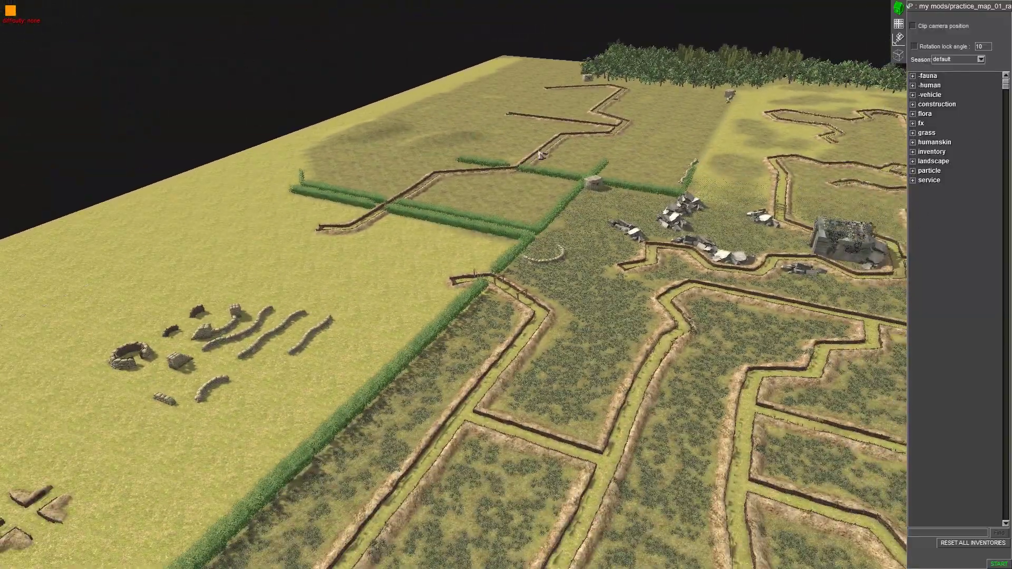
middle_click_drag(525, 172, 543, 214)
left_click(899, 38)
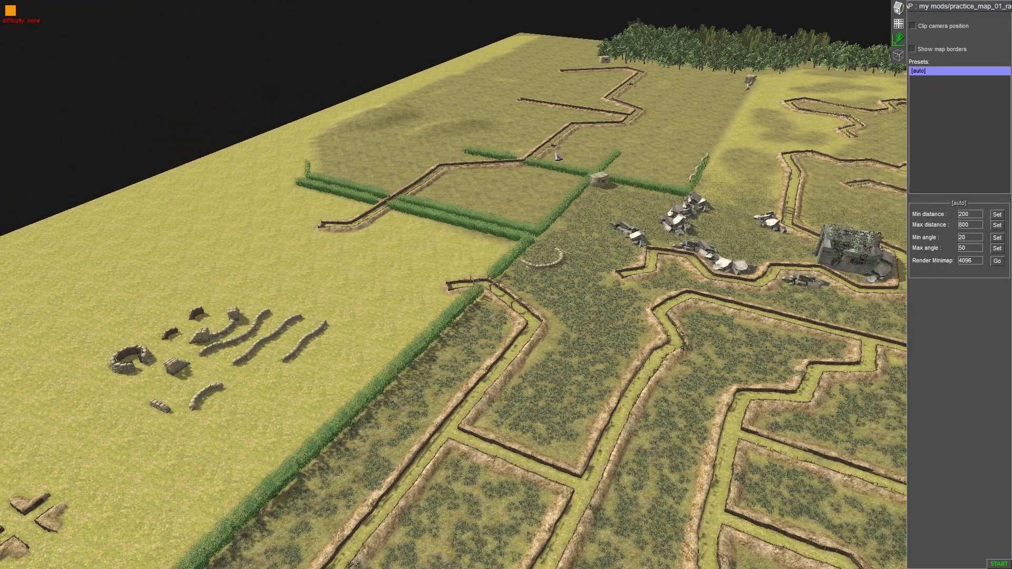
middle_click_drag(555, 156, 570, 221)
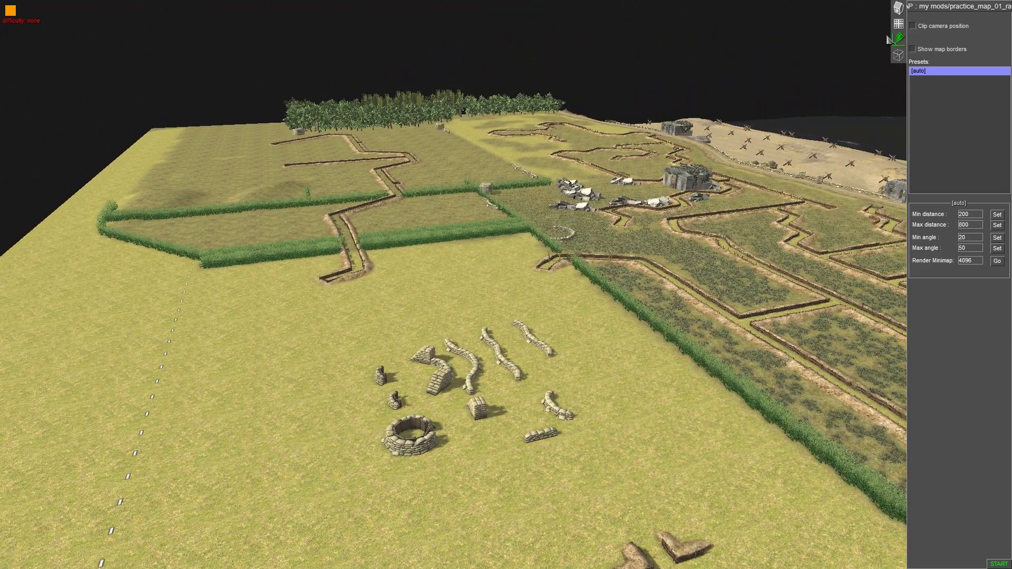
left_click(900, 8)
Load the mission file test_trench.mi into the mission editor.
key("F3")
key("F1")
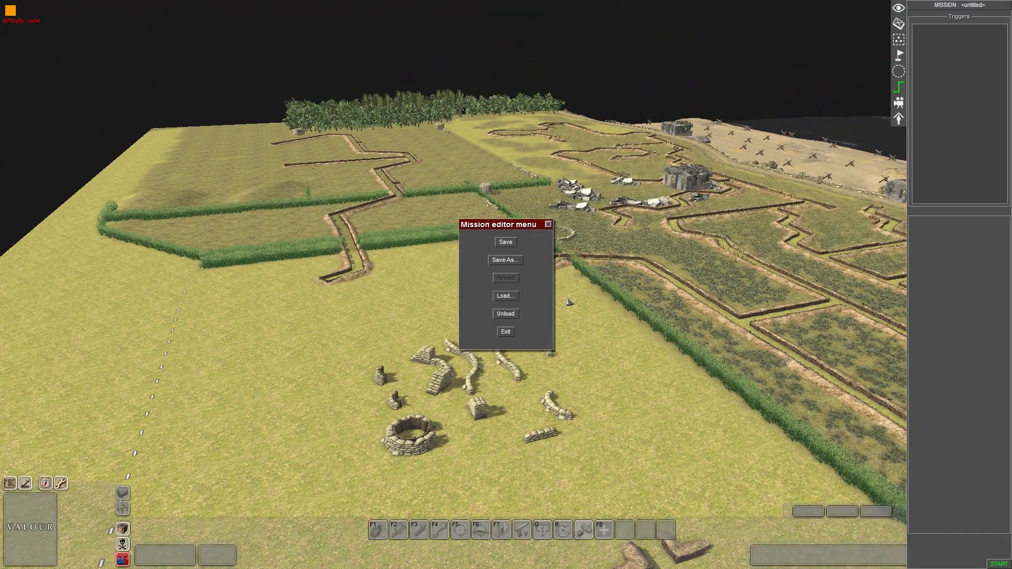
left_click(507, 298)
left_click(468, 220)
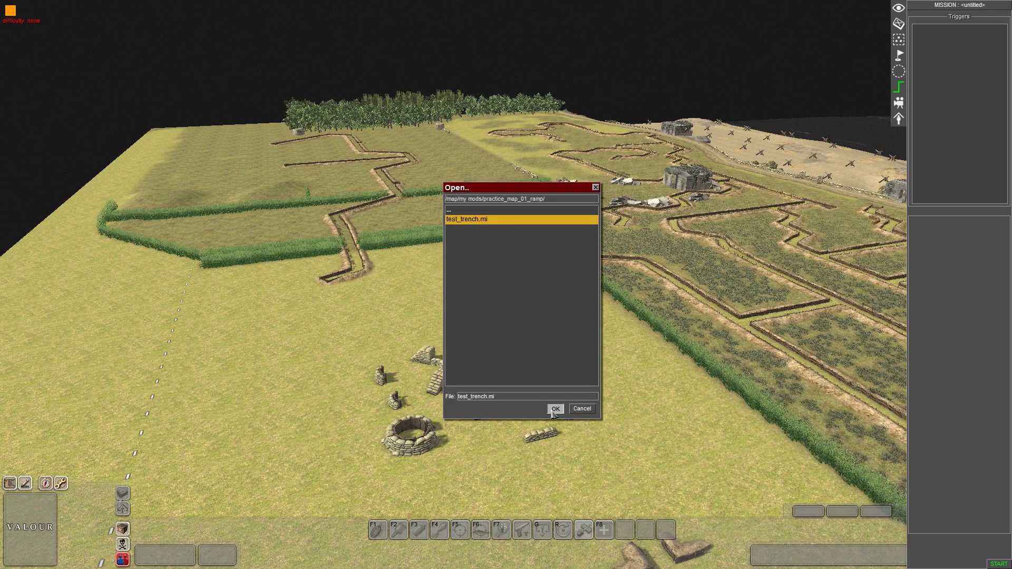
left_click(555, 409)
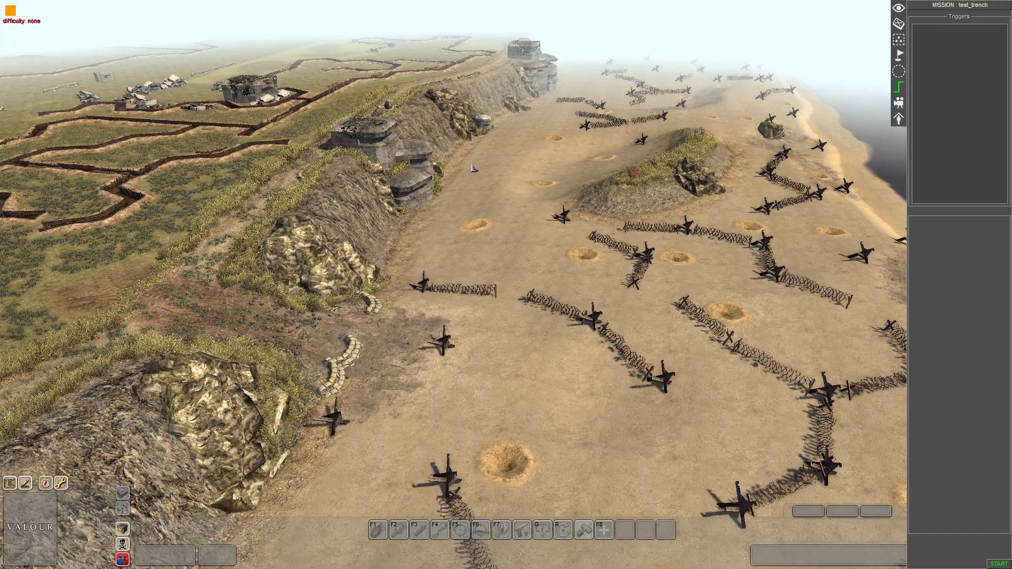
Return to the map editor's clip settings and turn on the display of the map borders.
middle_click_drag(514, 153, 405, 1)
scroll(498, 169, "up", 10)
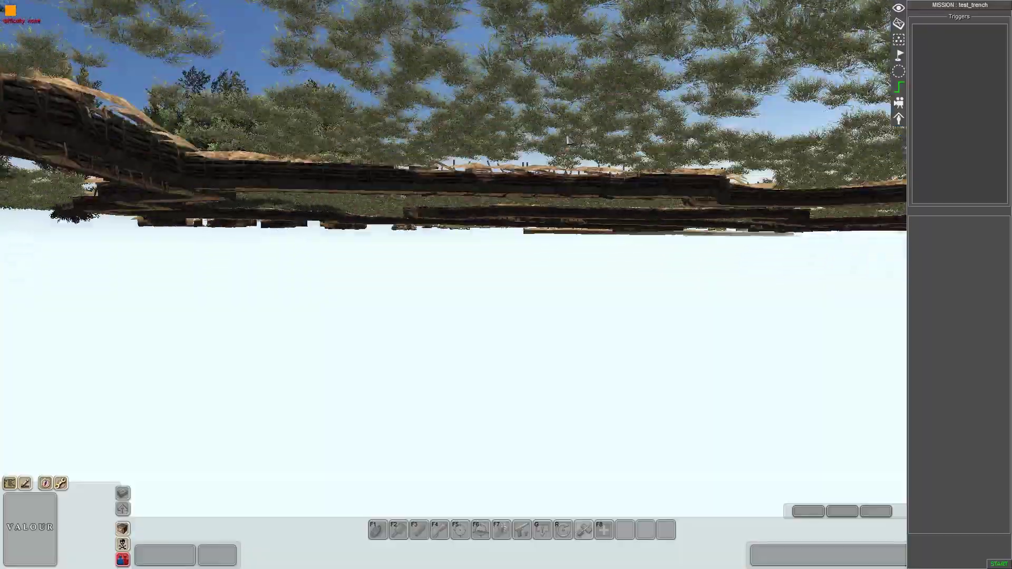
scroll(575, 141, "down", 5)
scroll(581, 145, "up", 3)
scroll(583, 147, "down", 10)
middle_click_drag(584, 185, 478, 236)
key("F2")
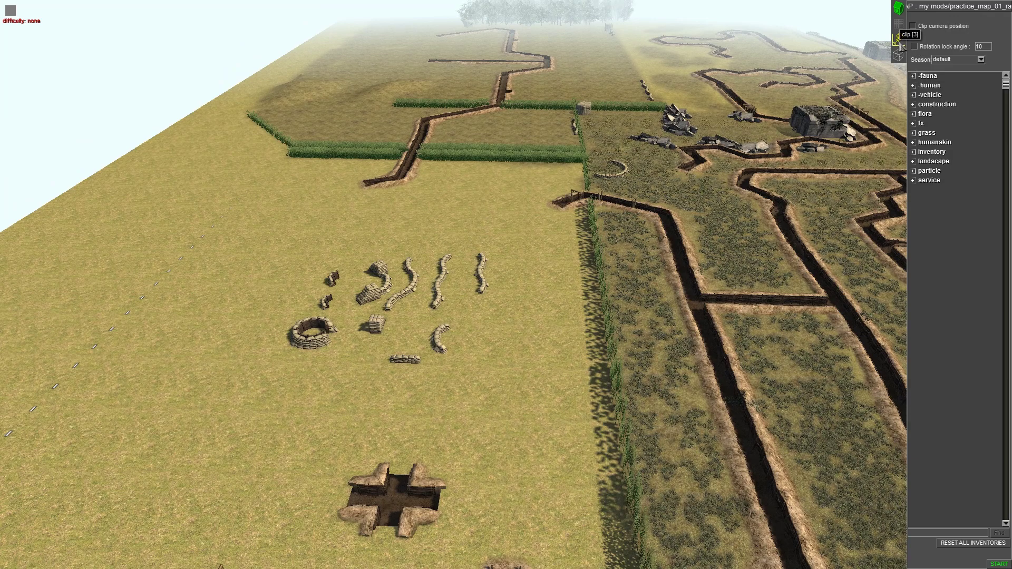
left_click(899, 41)
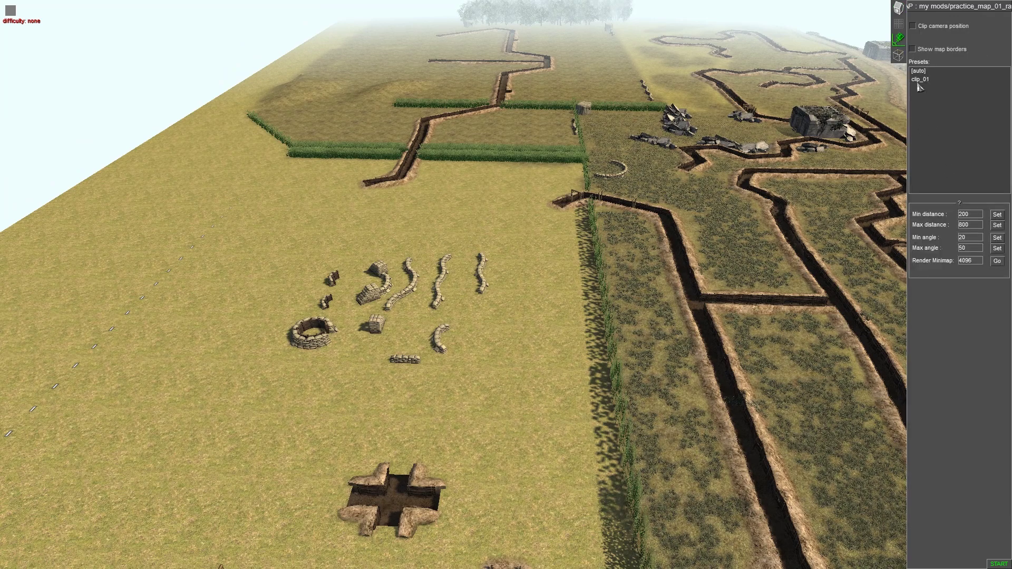
left_click(924, 50)
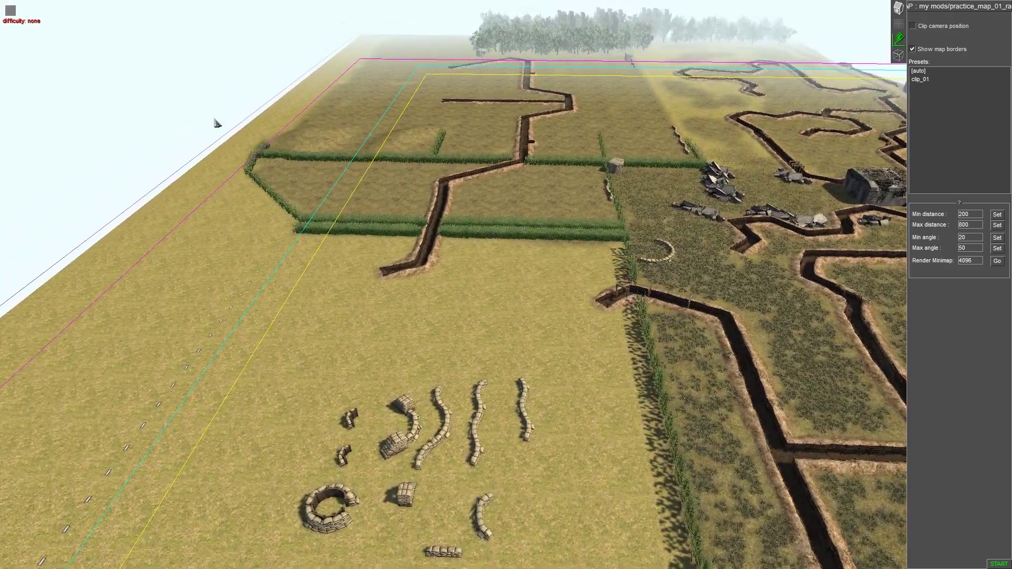
Examine in the game view how far the camera can travel relative to the coloured map border lines.
middle_click_drag(216, 125, 451, 183)
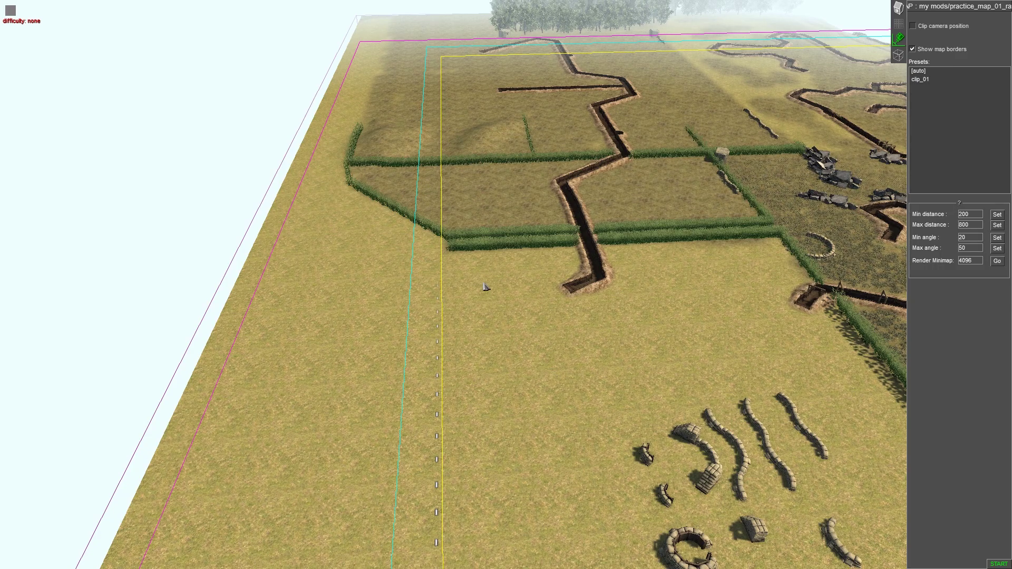
scroll(537, 278, "up", 4)
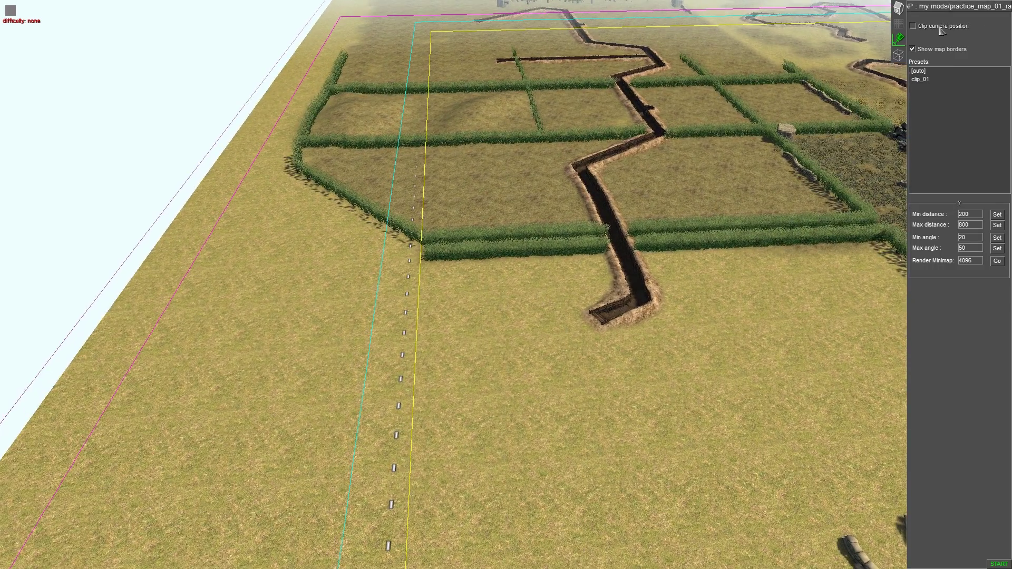
left_click(940, 29)
key("F1")
middle_click_drag(639, 247, 574, 236)
scroll(574, 235, "up", 4)
scroll(575, 235, "down", 3)
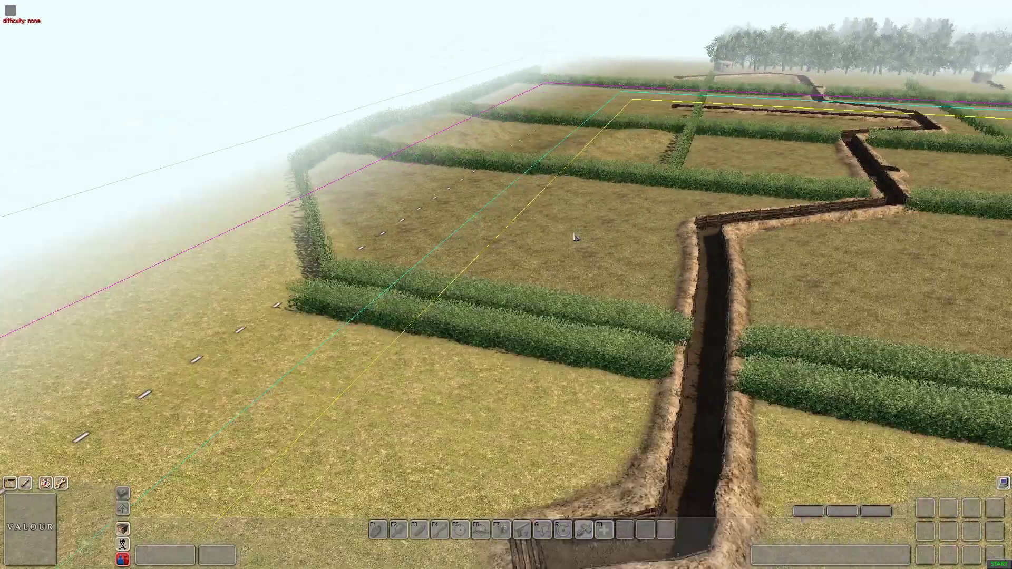
middle_click_drag(512, 181, 548, 183)
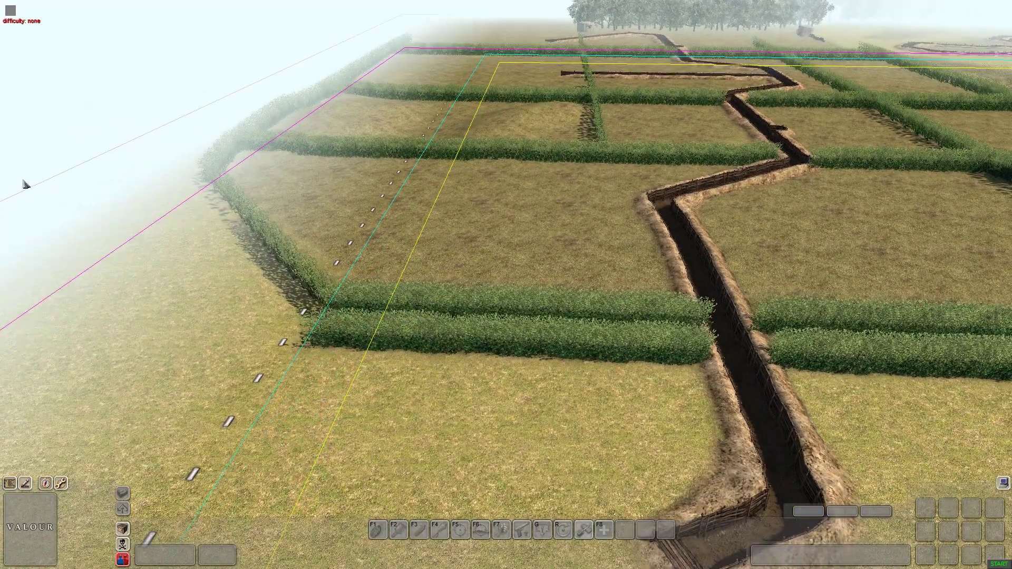
mouse_move(1, 184)
mouse_move(396, 3)
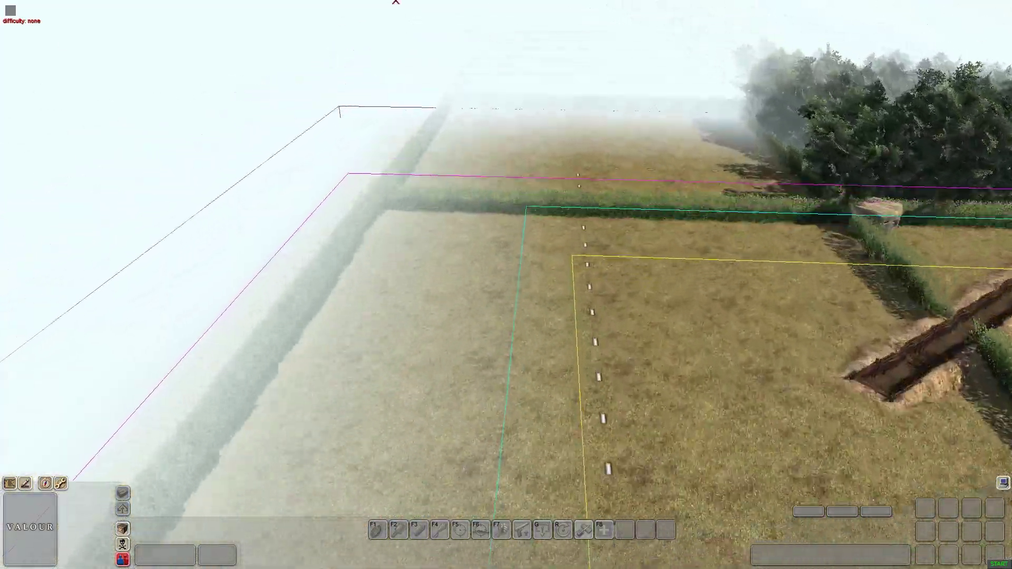
mouse_move(396, 568)
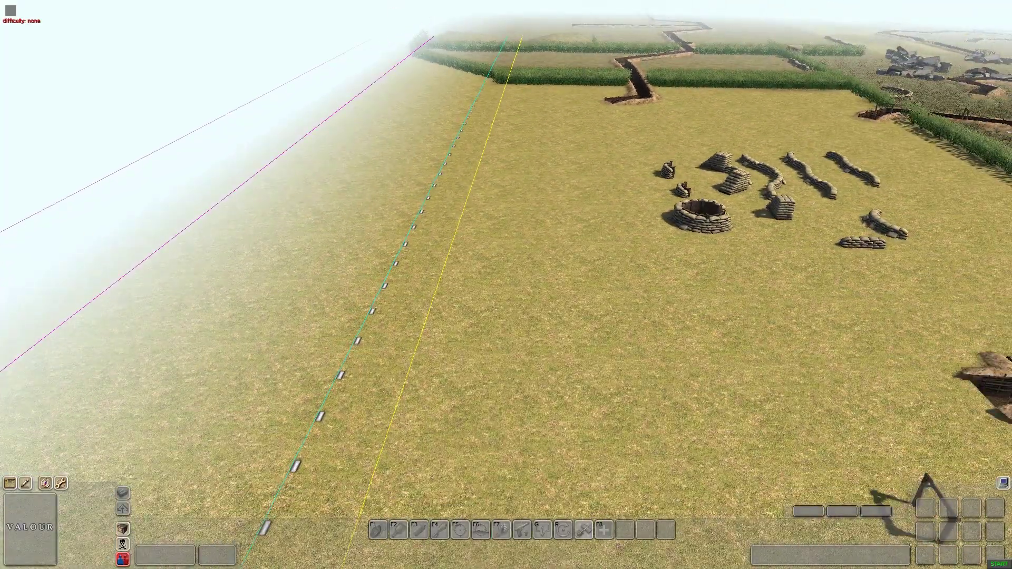
mouse_move(1, 32)
mouse_move(1, 79)
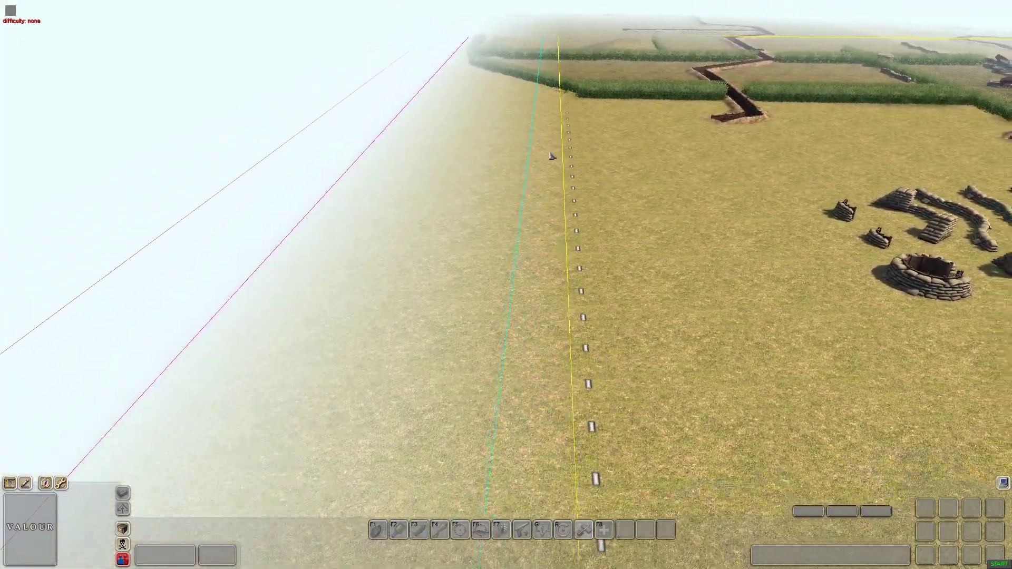
mouse_move(501, 568)
mouse_move(452, 3)
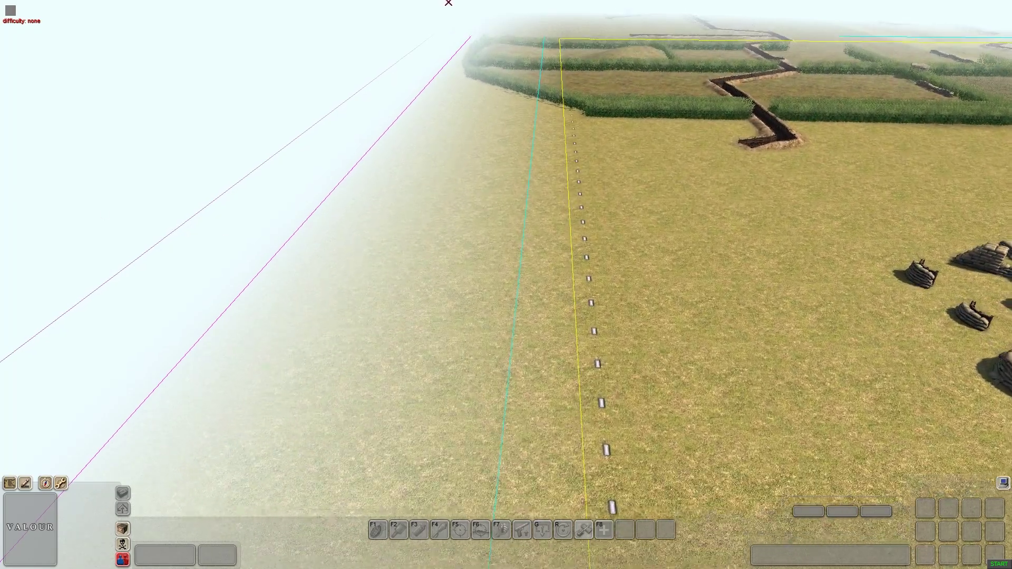
Return to the map editor and examine the border lines along the outer edge of the open field.
key("F2")
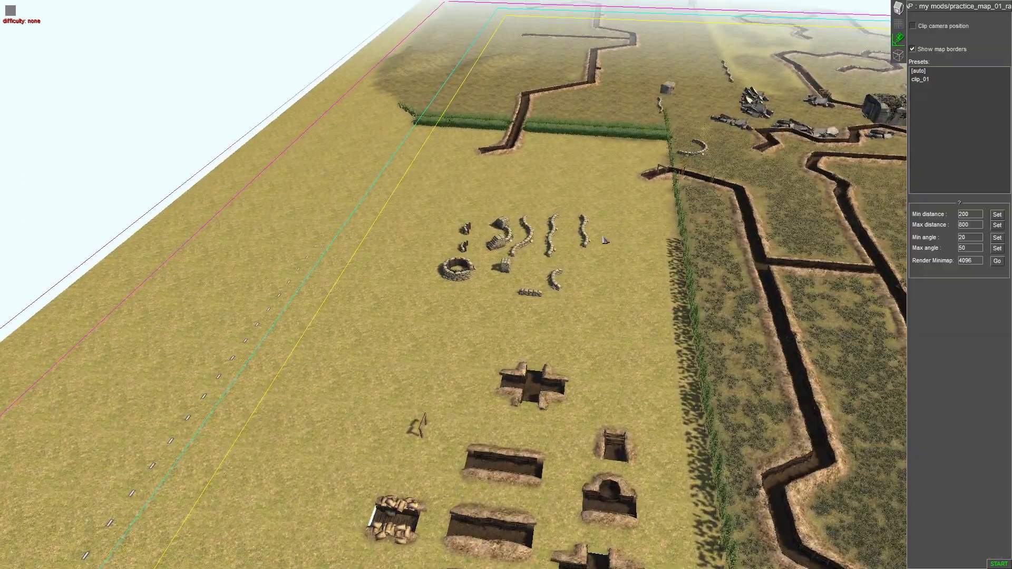
key("Up")
middle_click_drag(340, 229, 384, 214)
key("Down")
middle_click_drag(895, 246, 406, 243)
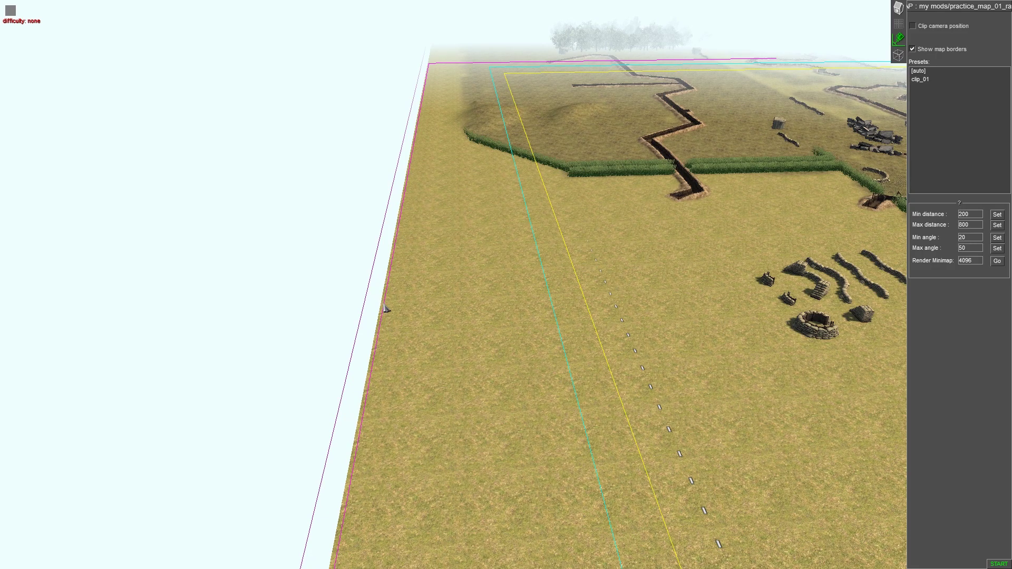
middle_click_drag(193, 297, 439, 316)
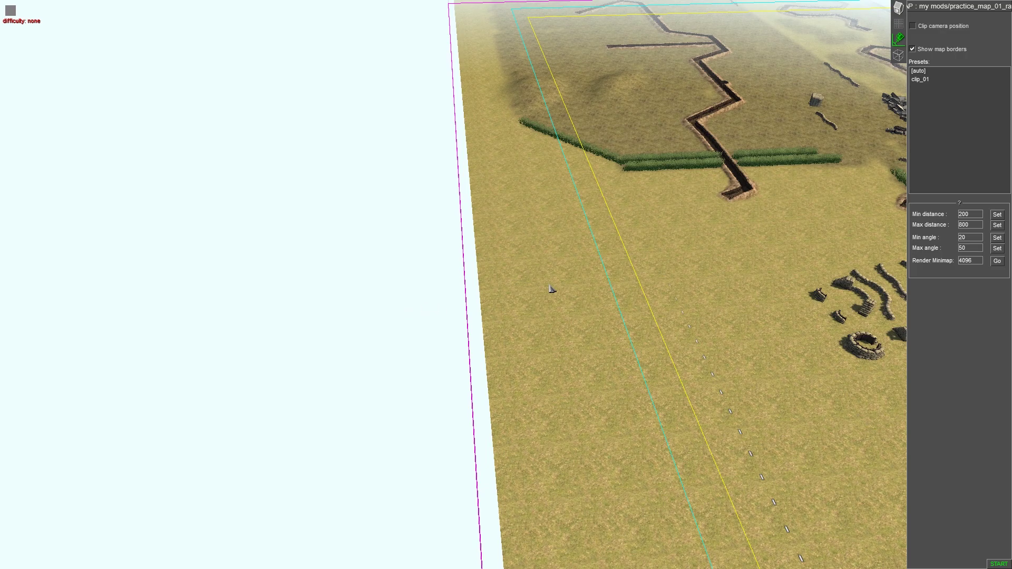
middle_click_drag(552, 289, 535, 275)
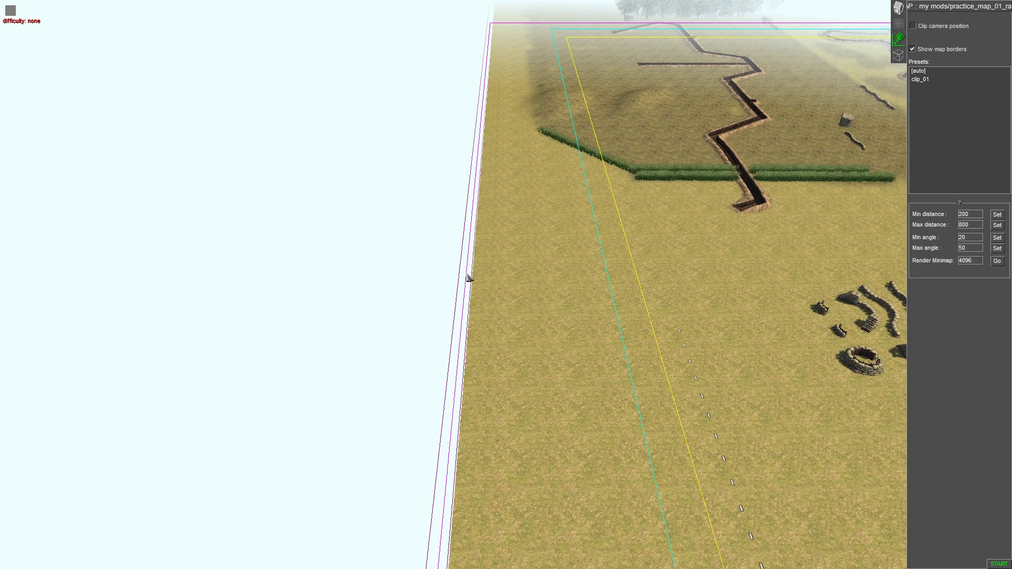
Delete the clip_01 preset from the clip presets.
left_click(924, 73)
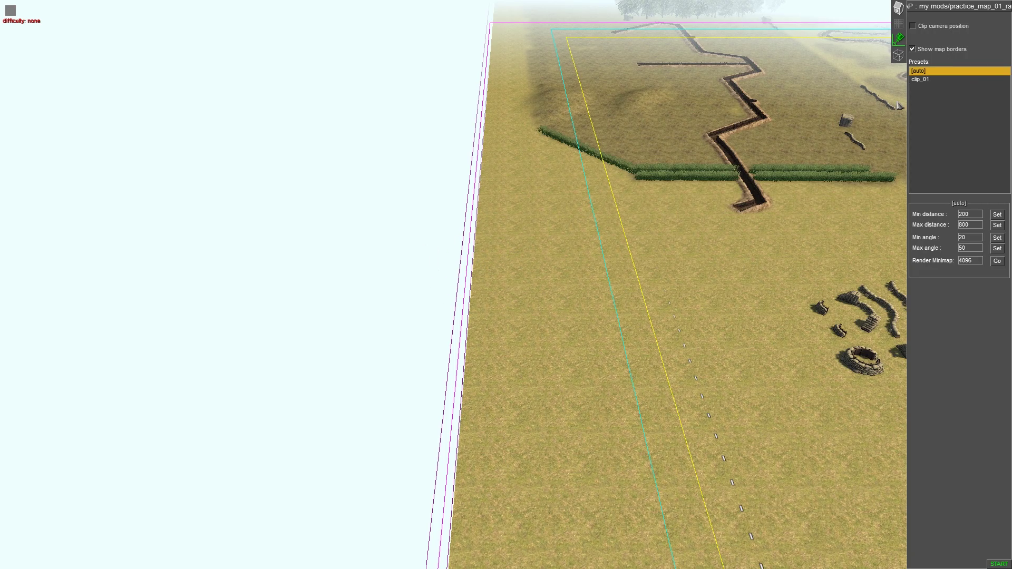
left_click(920, 80)
right_click(920, 80)
left_click(938, 101)
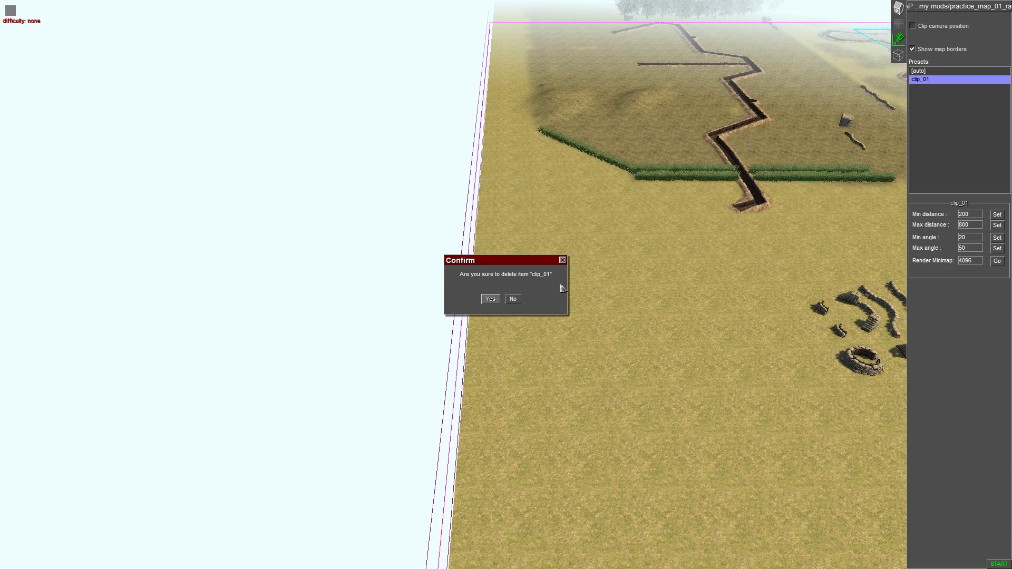
left_click(490, 299)
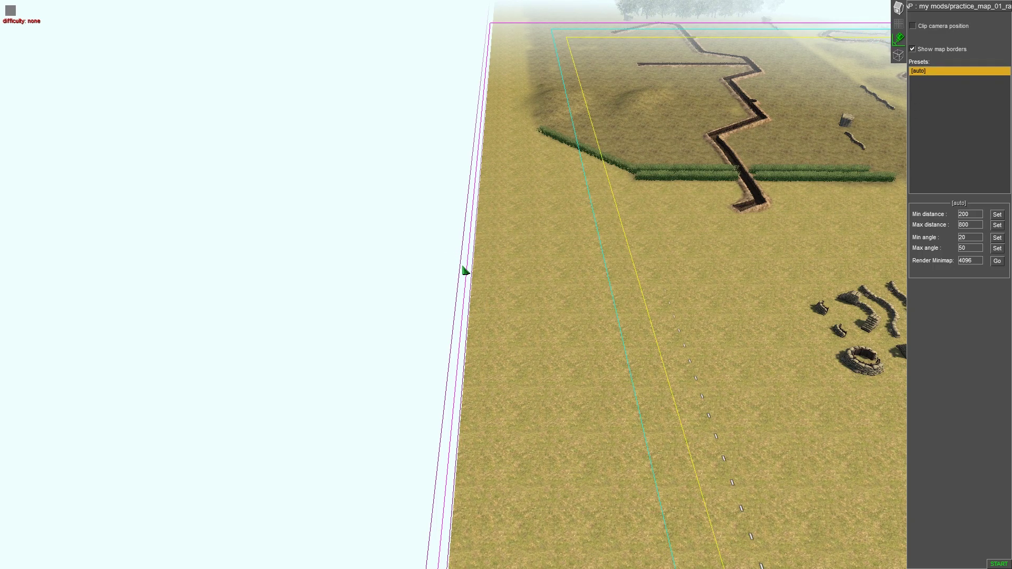
Move the outer magenta border line of the [auto] preset inward onto the grass field.
left_click_drag(464, 271, 570, 266)
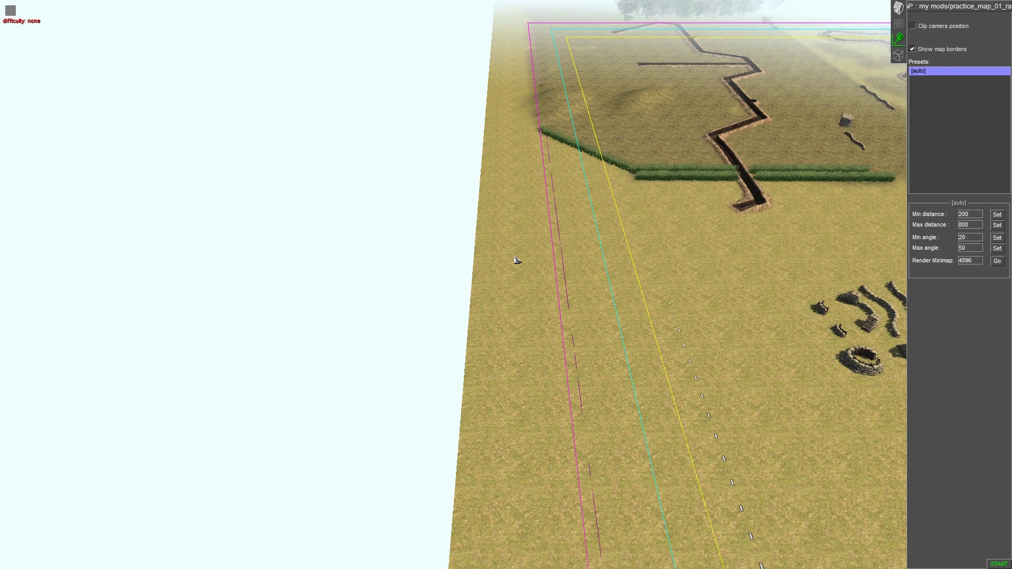
left_click(898, 7)
left_click_drag(472, 233, 542, 467)
left_click_drag(576, 181, 737, 415)
left_click(672, 368)
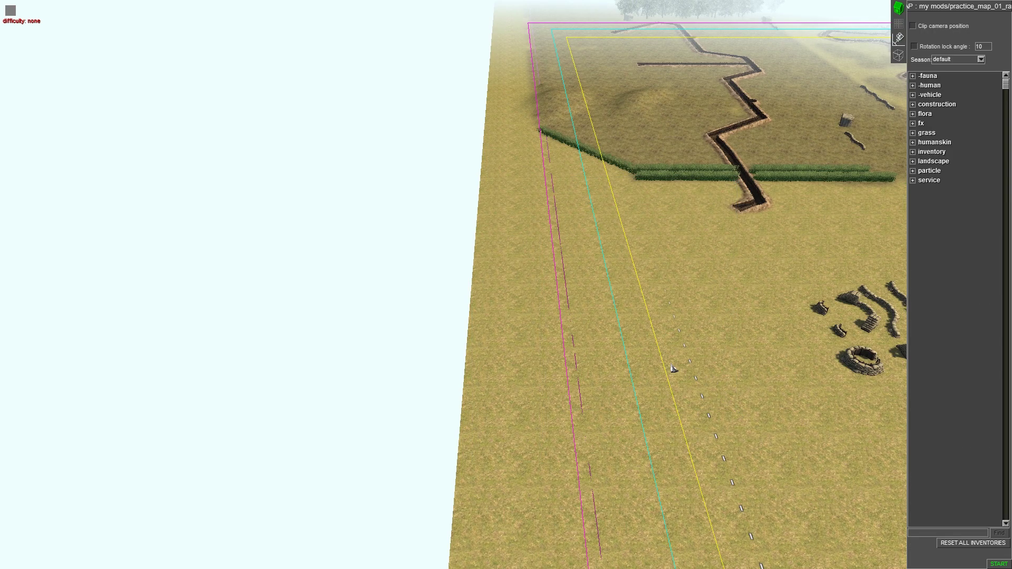
left_click_drag(473, 245, 559, 407)
left_click_drag(687, 343, 469, 359)
left_click_drag(677, 298, 774, 415)
left_click_drag(452, 286, 524, 429)
Move the outer magenta border line of the [auto] preset back out to the map edge.
left_click(899, 38)
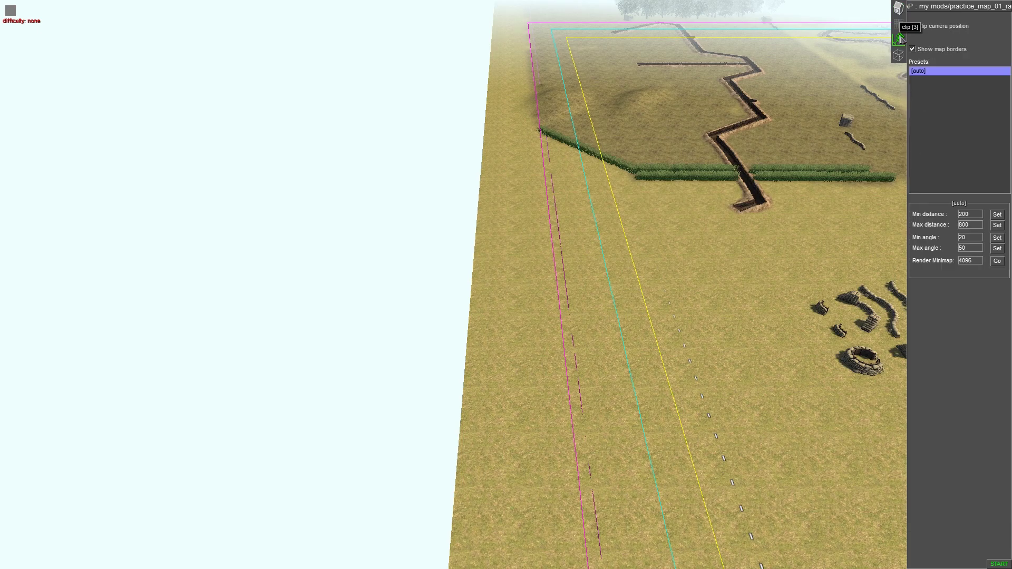
left_click(930, 74)
left_click_drag(568, 304, 457, 319)
key("Right")
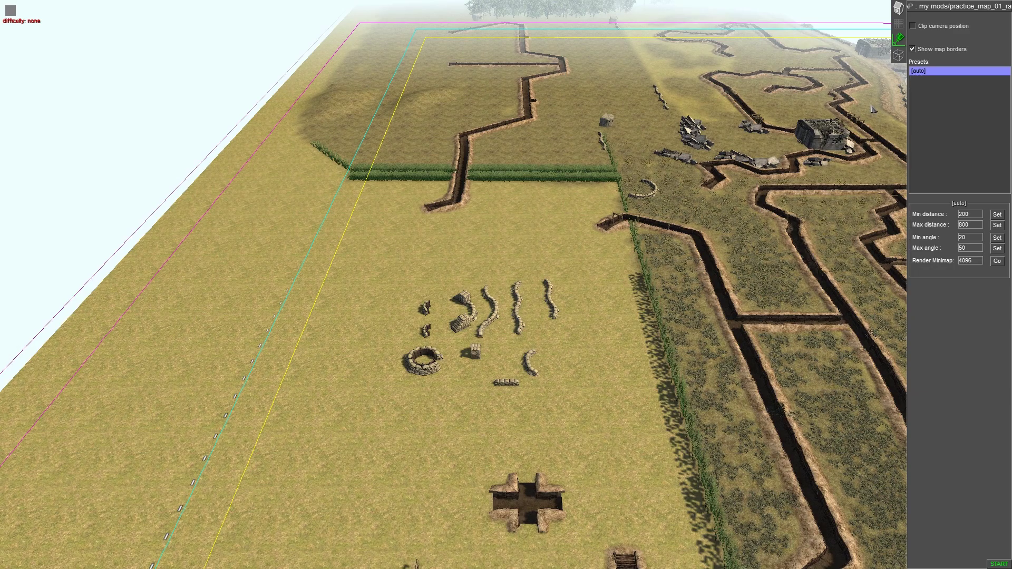
Examine the border lines around the other sides of the map, past the forest and the beach.
key("F3")
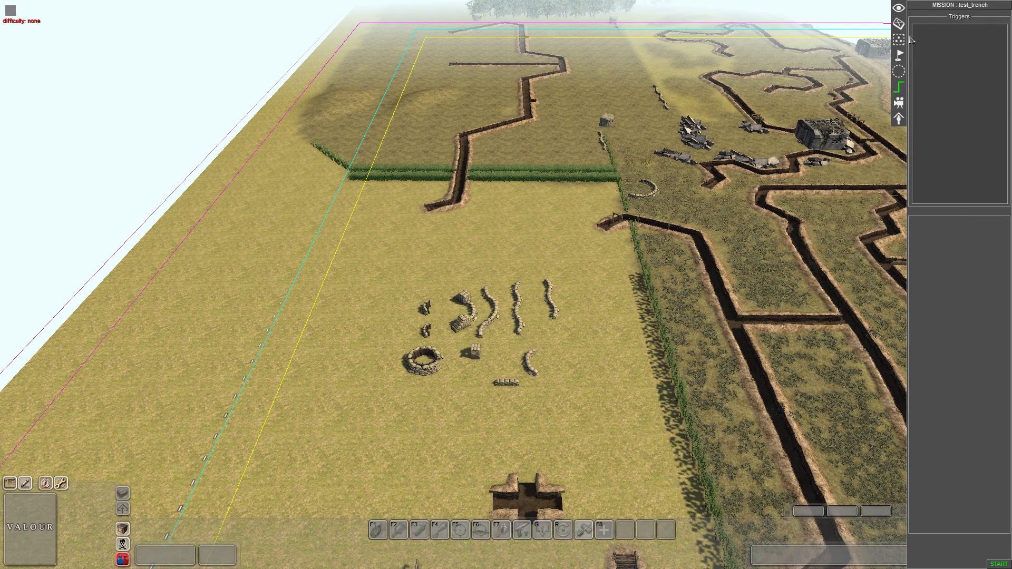
left_click(899, 24)
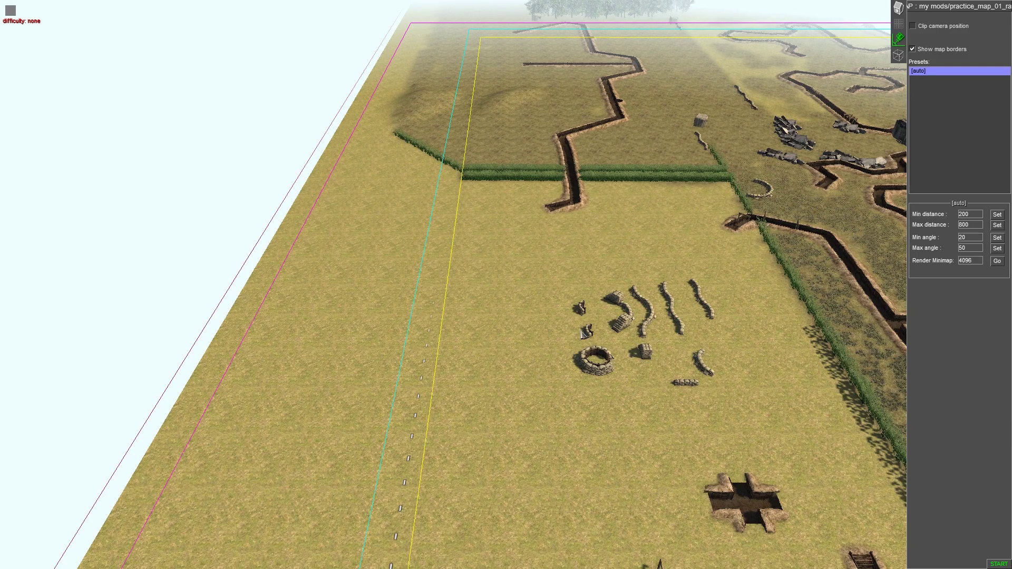
key("ctrl+s")
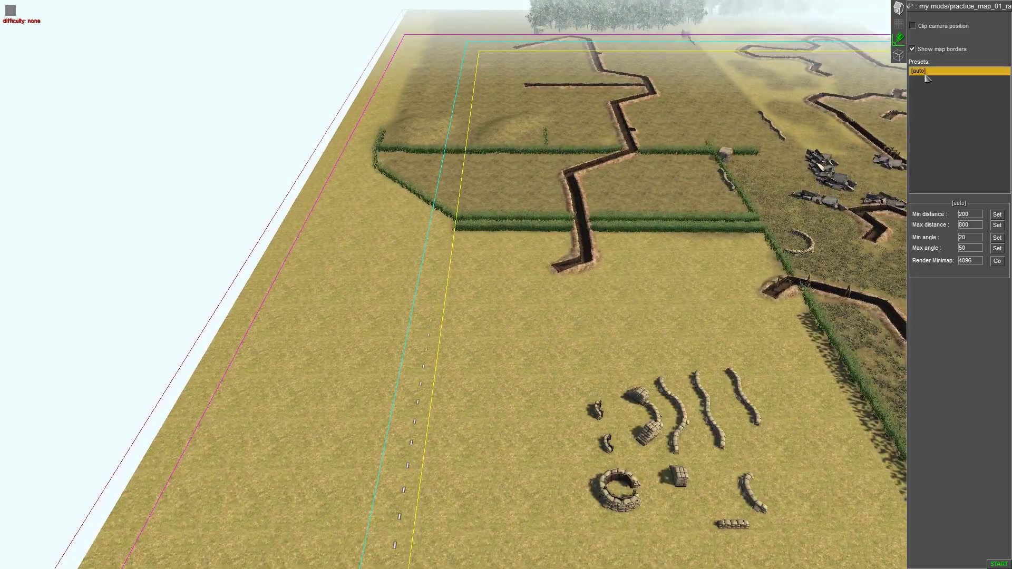
middle_click_drag(358, 237, 604, 225)
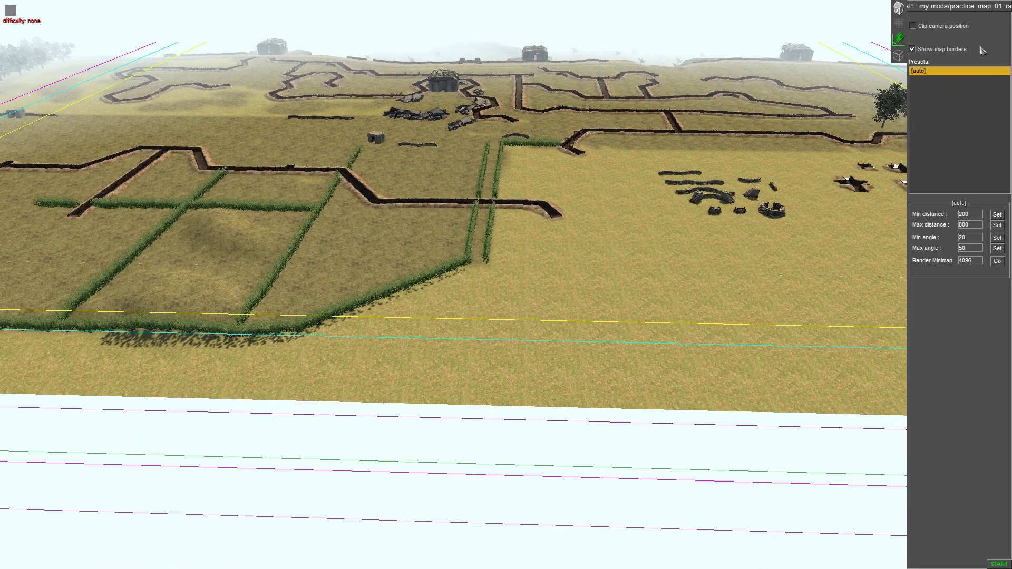
key("Up")
middle_click_drag(621, 14, 137, 68)
key("Left")
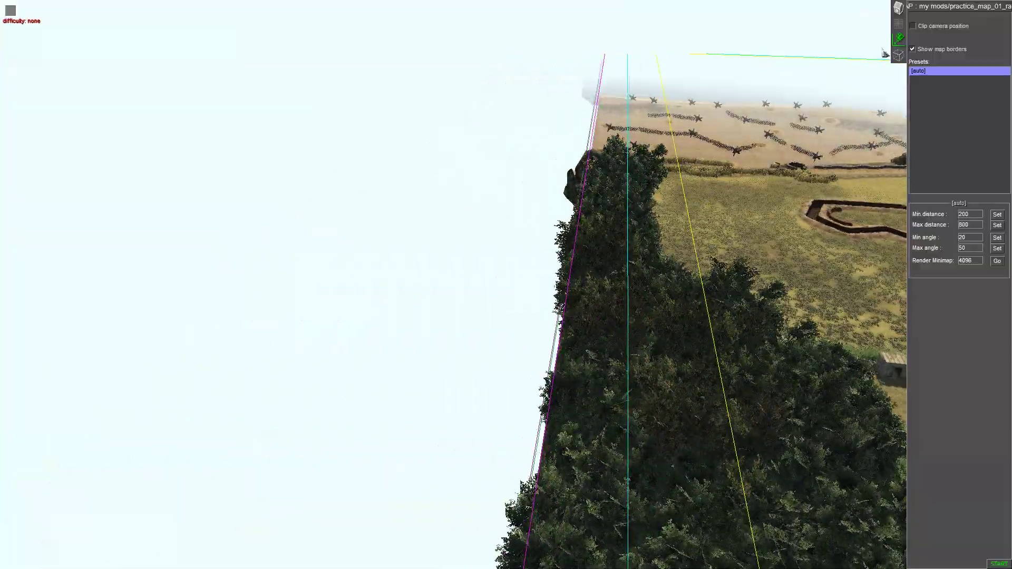
mouse_move(1011, 16)
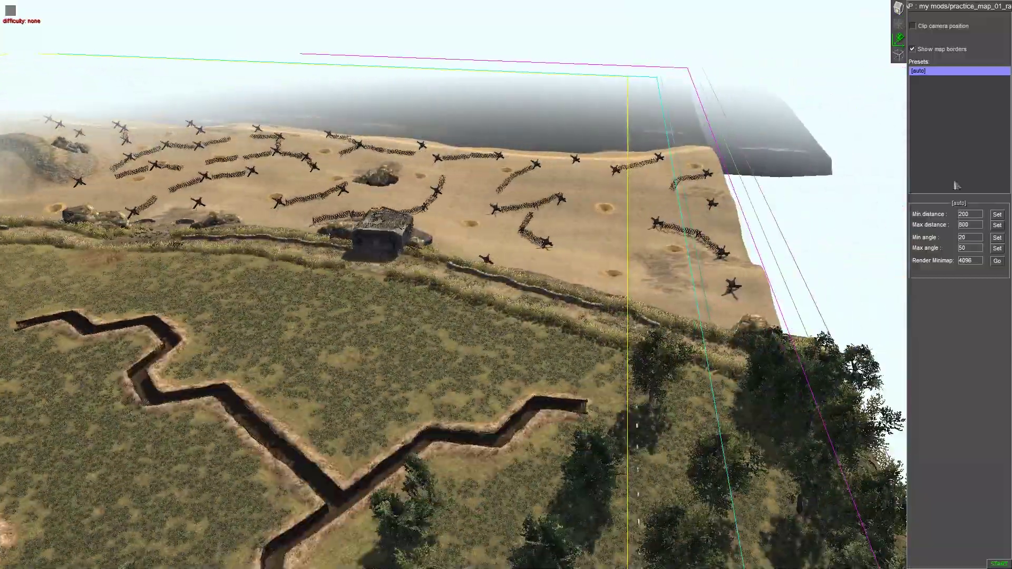
Examine the magenta, cyan and yellow border lines of the [auto] preset along the open grass edge beside the sandbags and trench pieces.
middle_click_drag(897, 194, 168, 195)
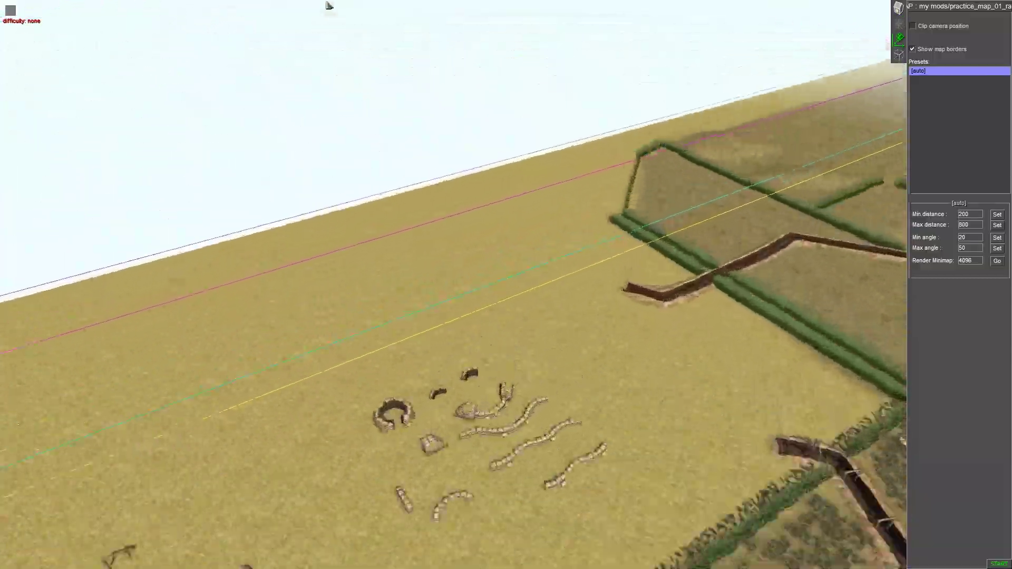
middle_click_drag(411, 332, 603, 336)
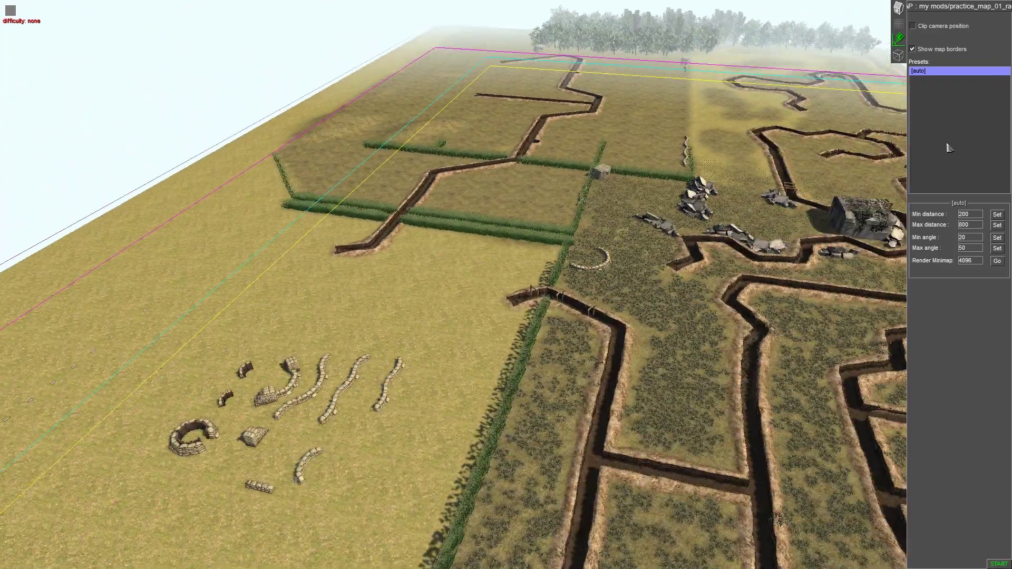
left_click(936, 70)
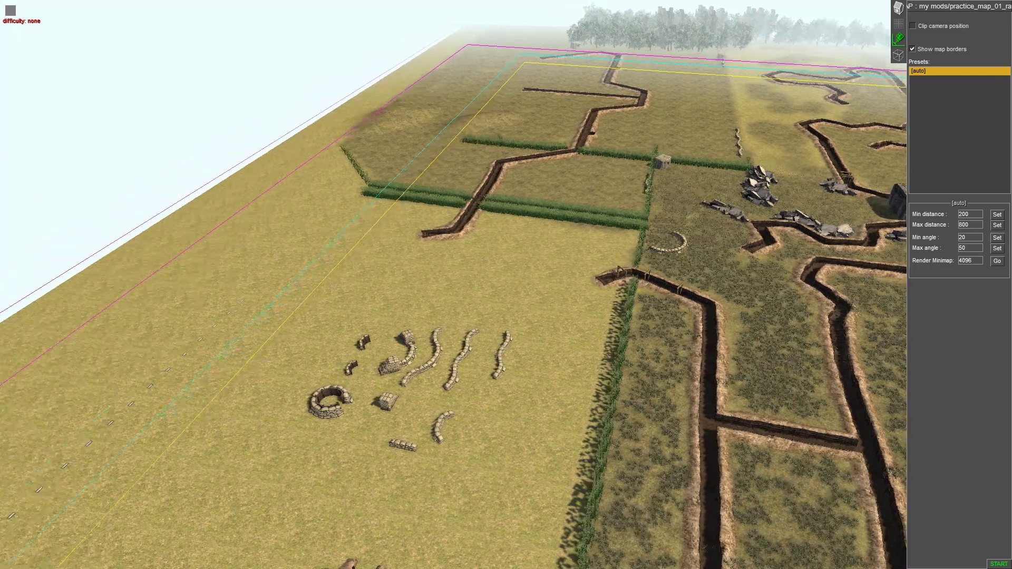
middle_click_drag(596, 224, 789, 218)
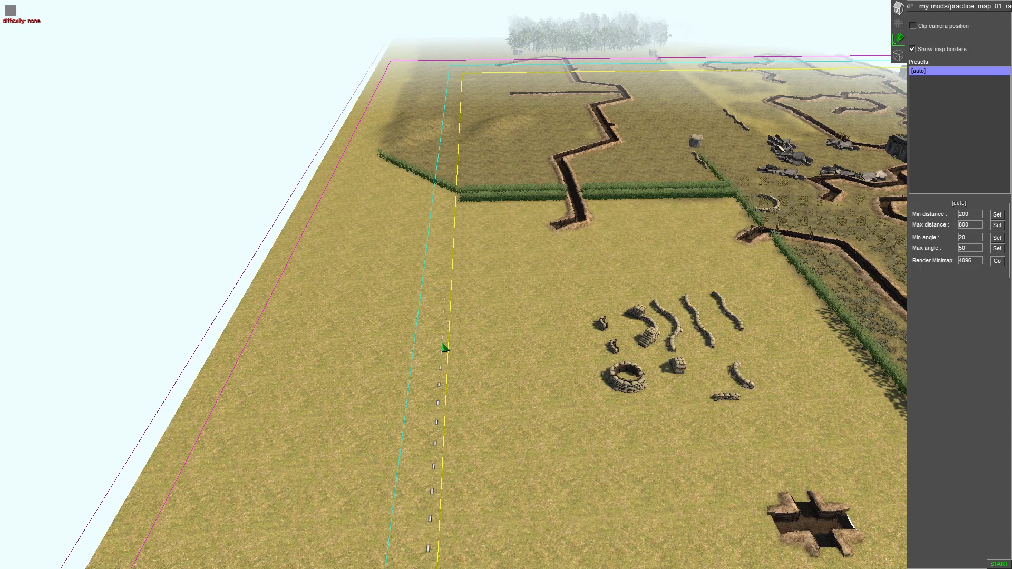
left_click_drag(443, 348, 405, 354)
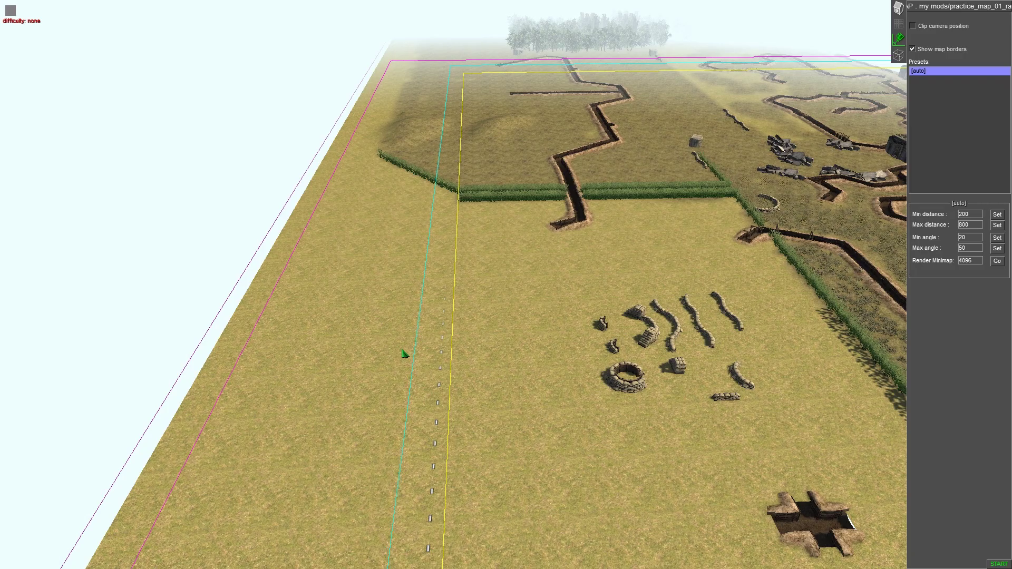
key("ctrl+s")
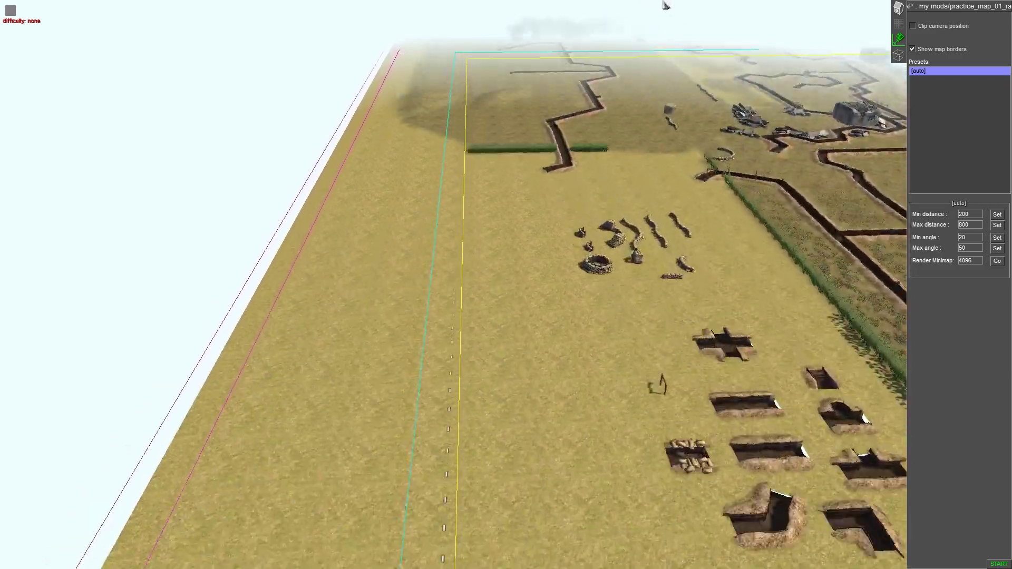
middle_click_drag(575, 206, 577, 283)
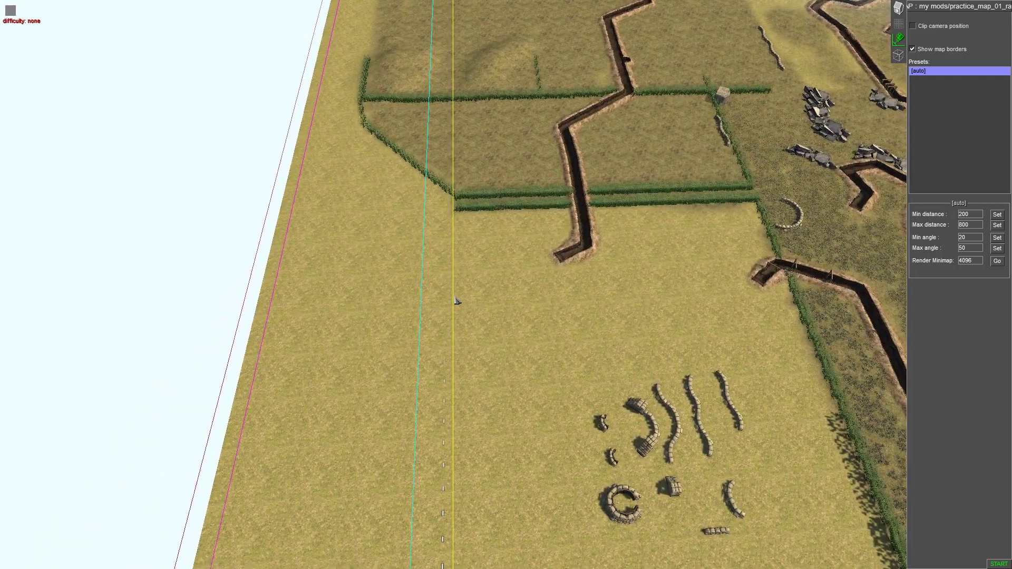
middle_click_drag(449, 296, 453, 346)
middle_click_drag(519, 350, 517, 188)
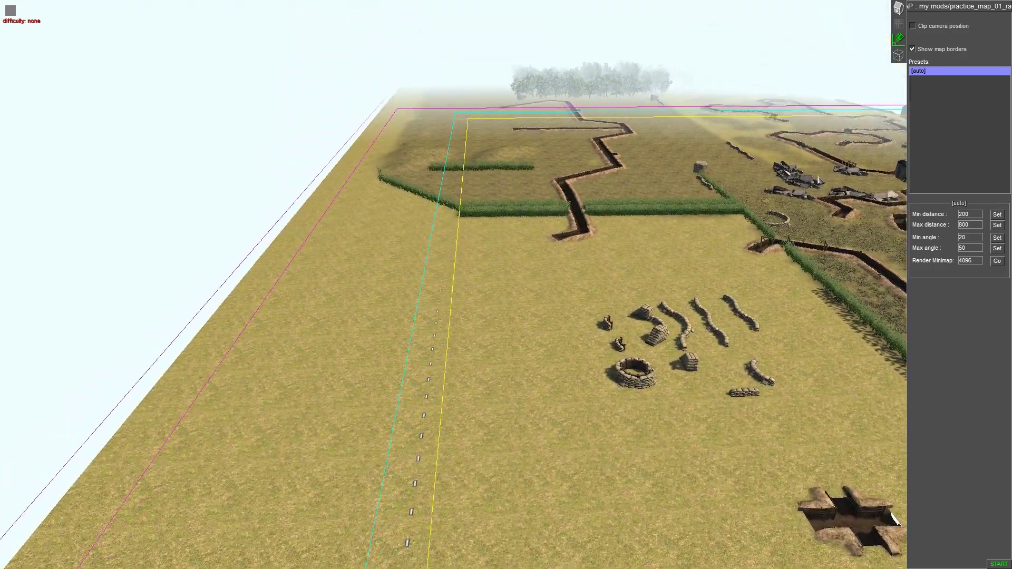
Add a new clip preset named Clip_01 and make it the active preset.
right_click(945, 119)
left_click(952, 118)
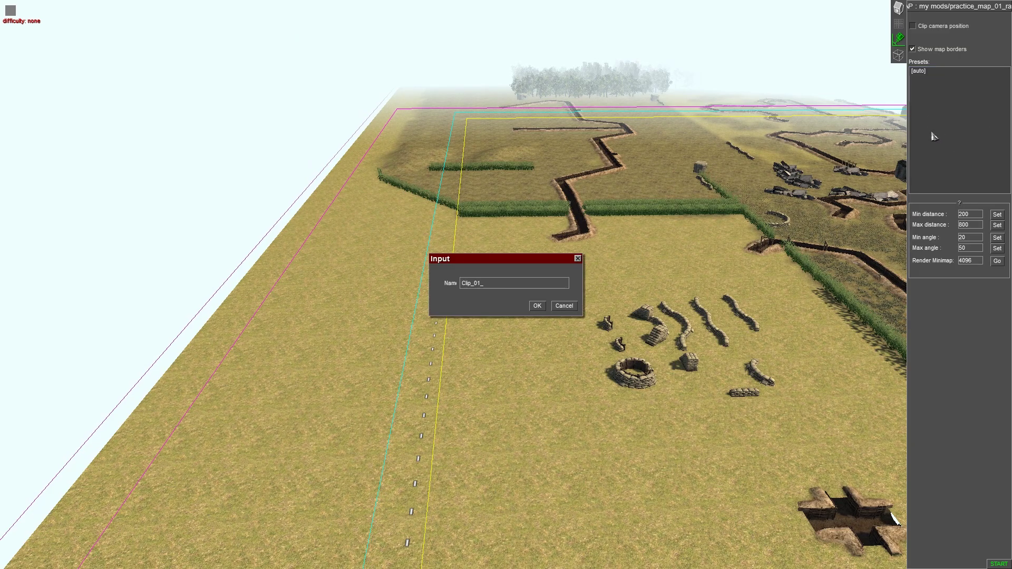
key("Return")
left_click(935, 81)
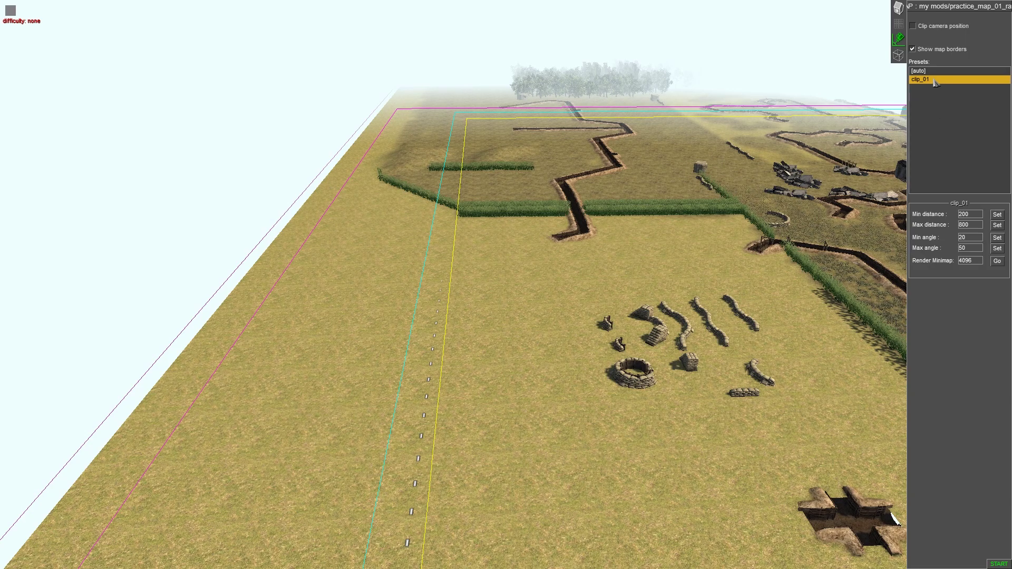
Move the yellow and cyan border lines of clip_01 from the grass edge across the trench field to the cliff top beside the beach.
scroll(580, 156, "down", 2)
middle_click_drag(542, 160, 478, 292)
left_click_drag(460, 306, 1006, 210)
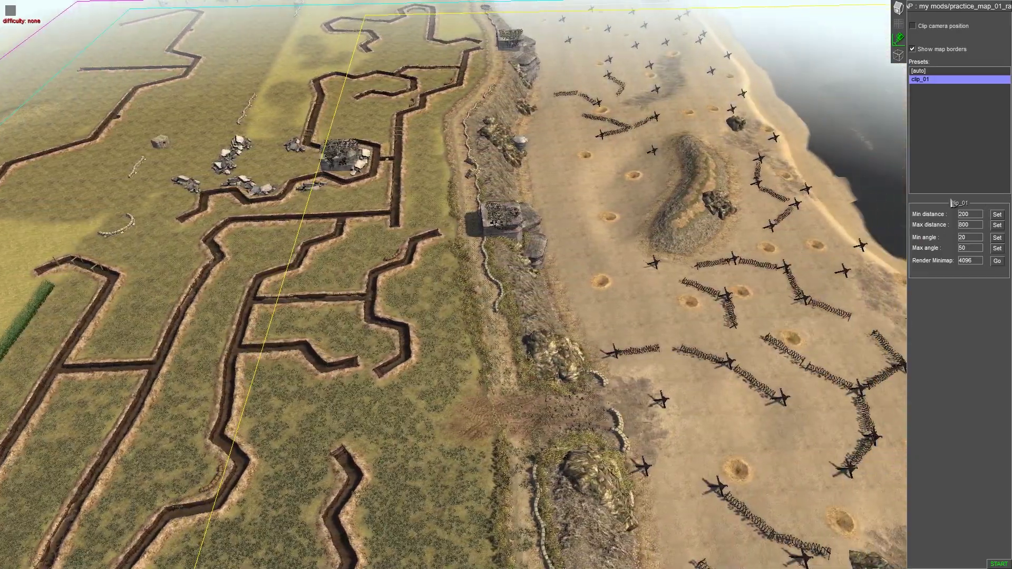
left_click_drag(540, 167, 483, 164)
key("Left")
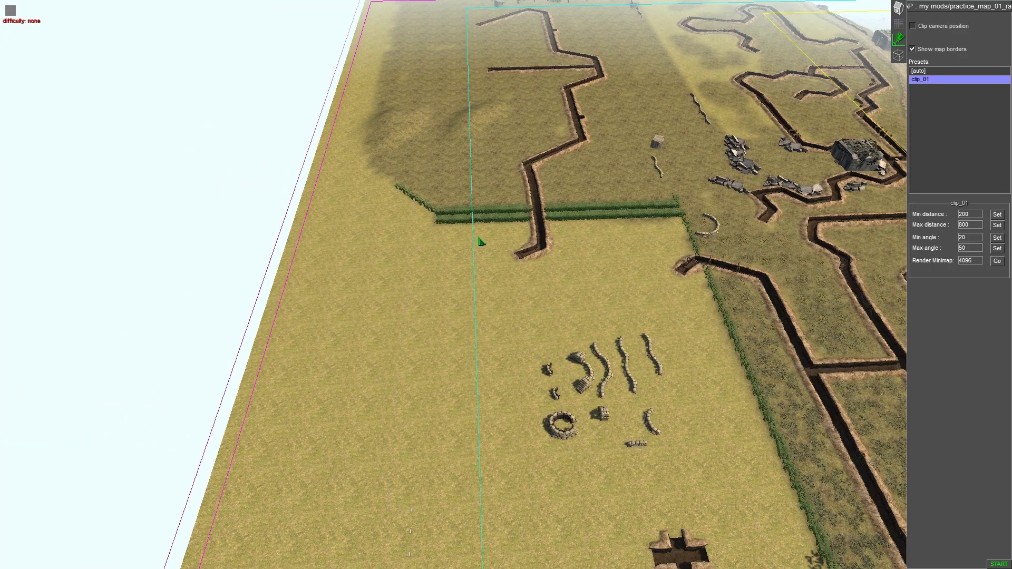
key("Right")
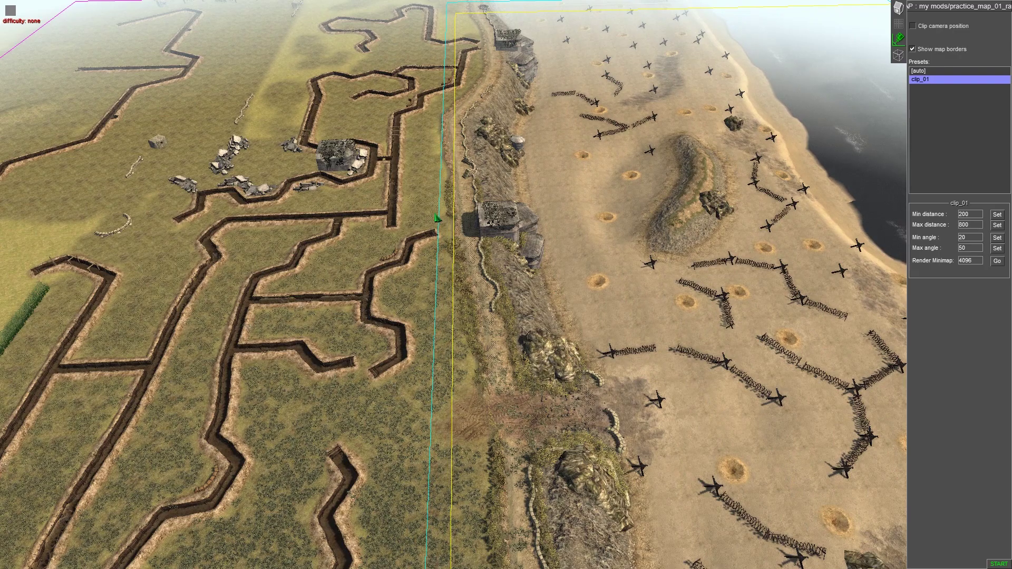
key("Left")
Examine the clip_01 border lines from the forest end and along the trenches behind the cliff.
middle_click_drag(505, 253, 693, 202)
middle_click_drag(680, 253, 437, 189)
middle_click_drag(478, 291, 754, 271)
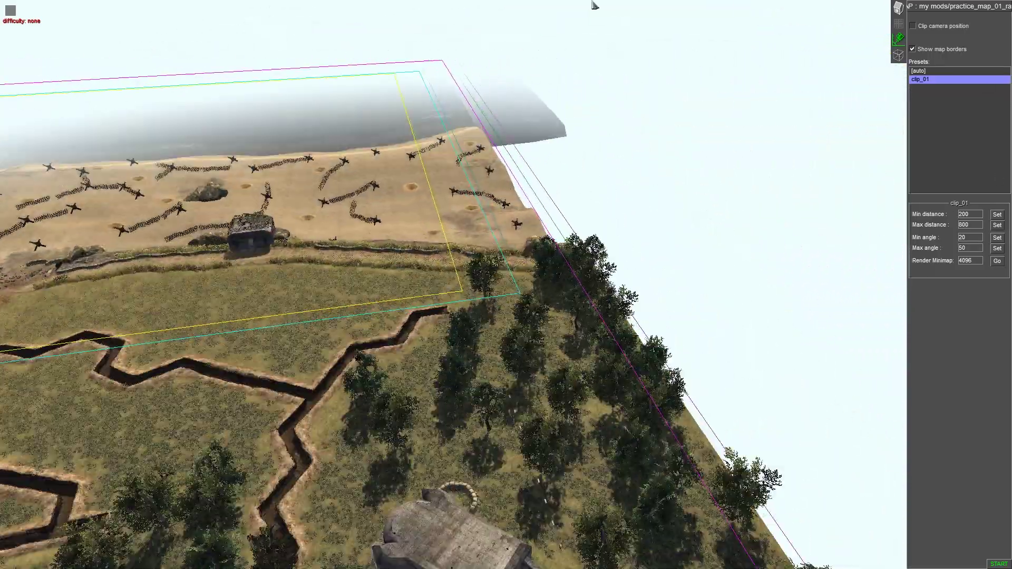
middle_click_drag(454, 280, 819, 192)
middle_click_drag(770, 253, 324, 319)
middle_click_drag(337, 285, 462, 248)
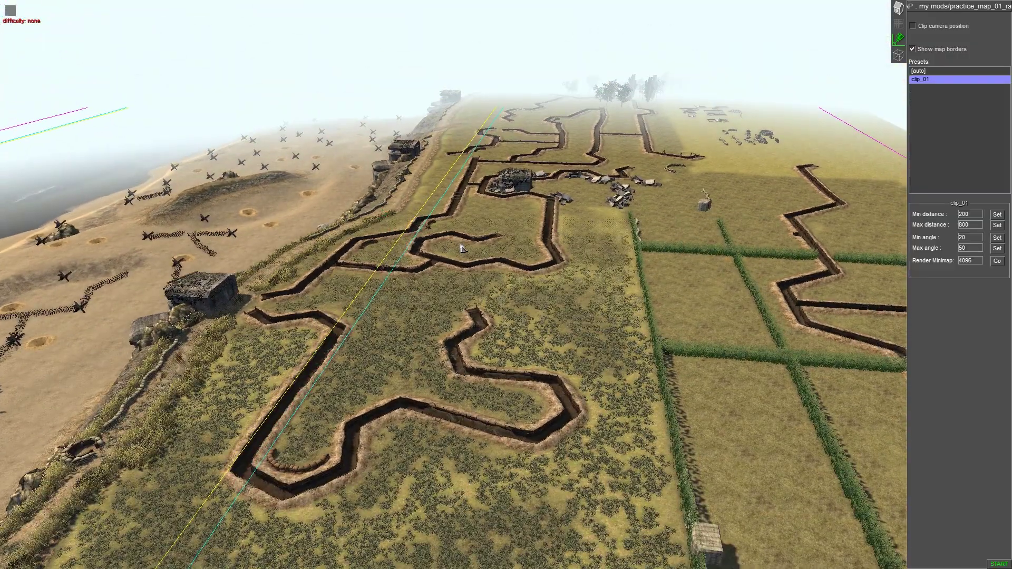
Preview the map in the game view with the clip_01 preset applied and inspect the clipped area from the cliff and beach.
key("F1")
key("F2")
key("F1")
key("F2")
key("F1")
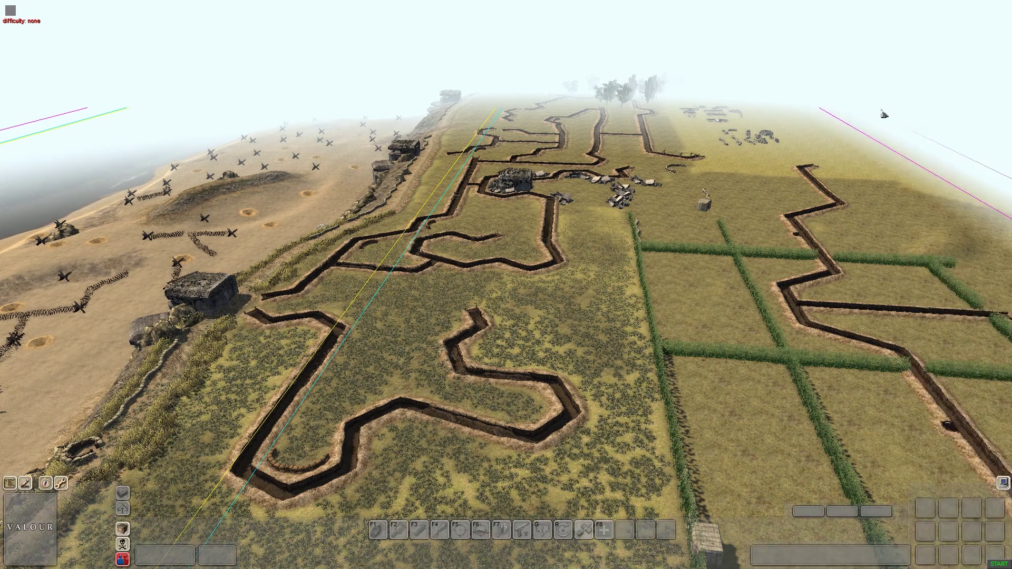
key("F2")
left_click(921, 83)
key("F1")
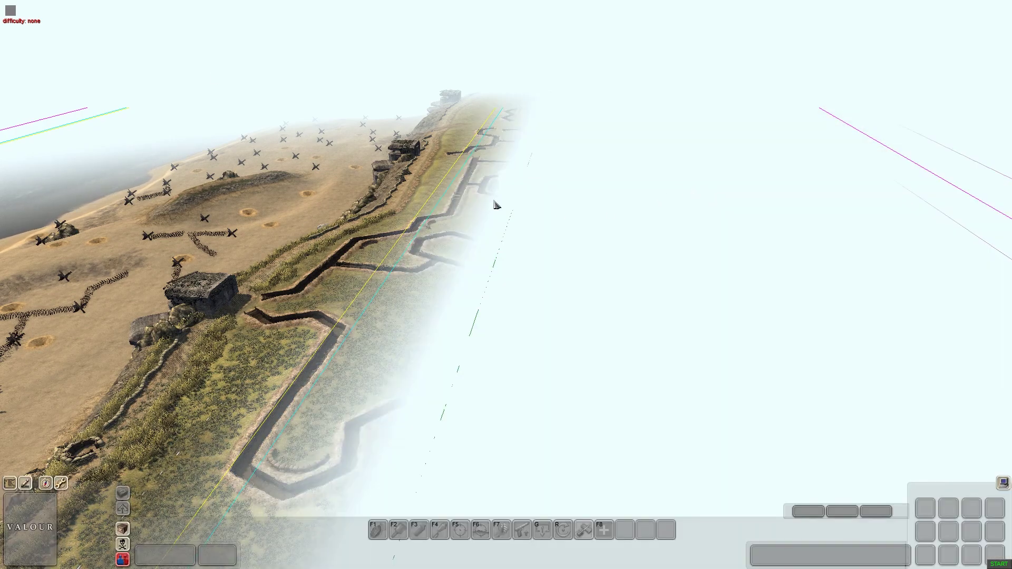
key("Left")
middle_click_drag(420, 179, 479, 275)
key("Up")
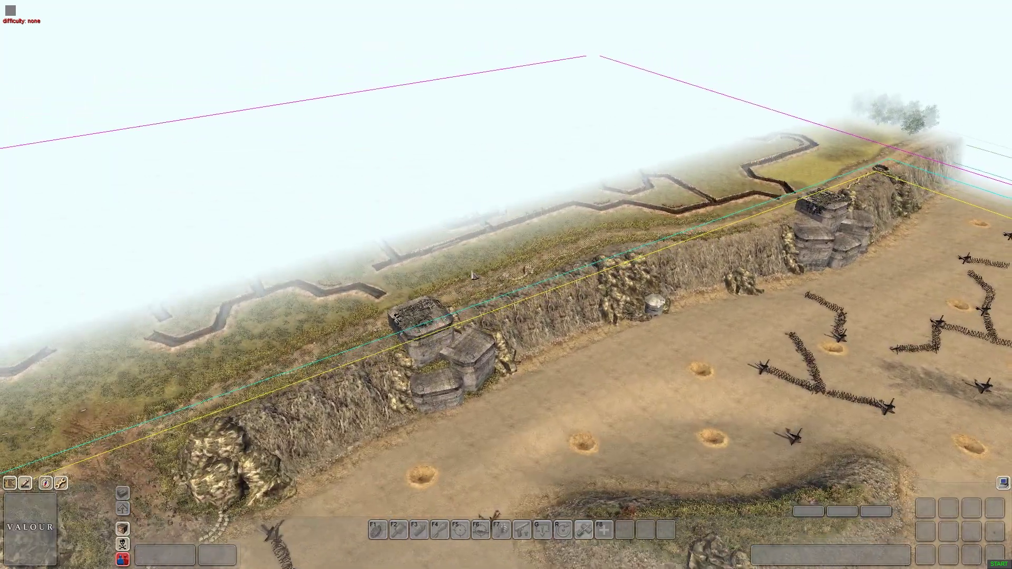
Compare the game view under the [auto] preset with the game view under clip_01, leaving clip_01 active.
key("F12")
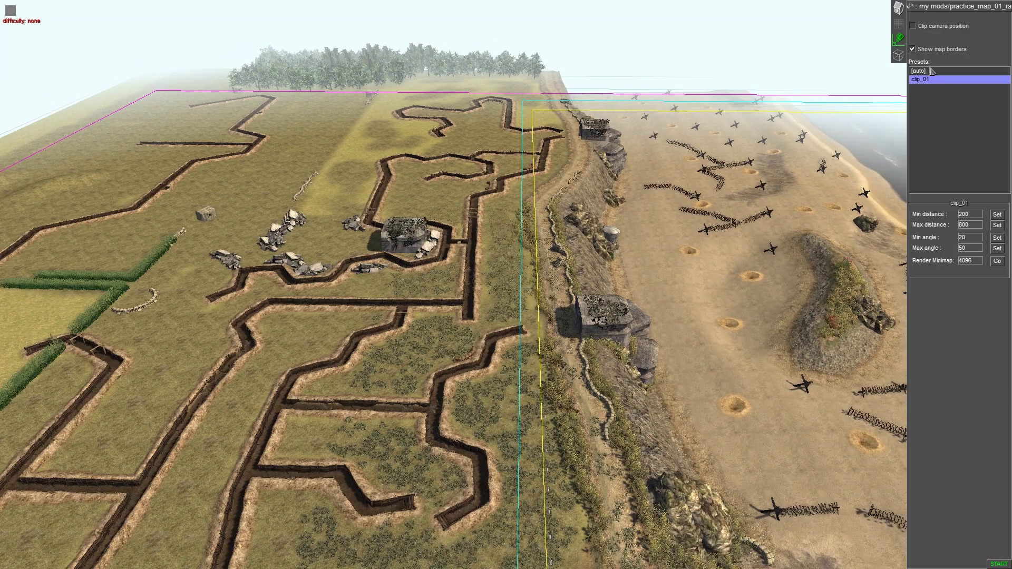
left_click(927, 72)
key("F12")
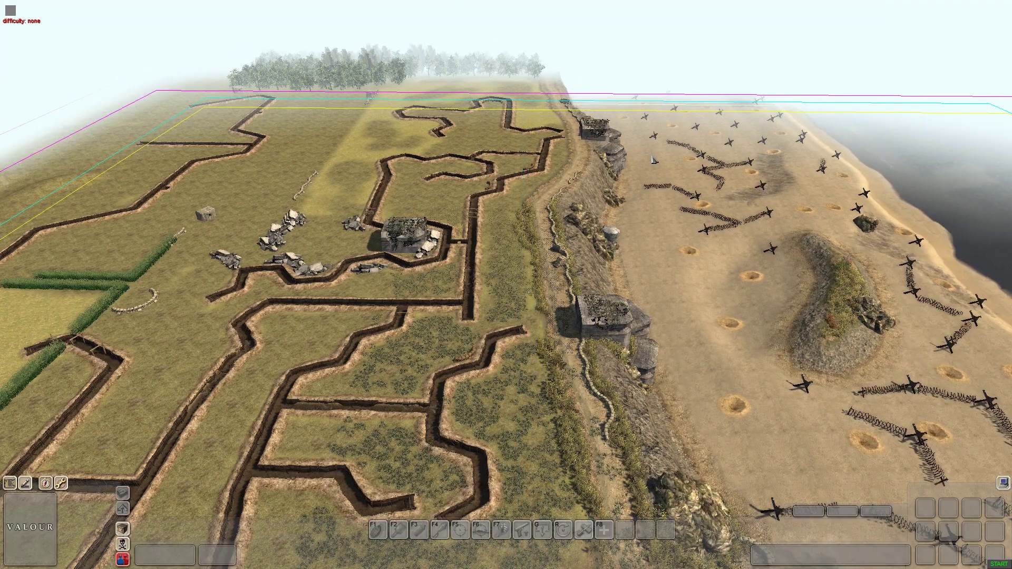
key("F12")
left_click(922, 80)
key("F1")
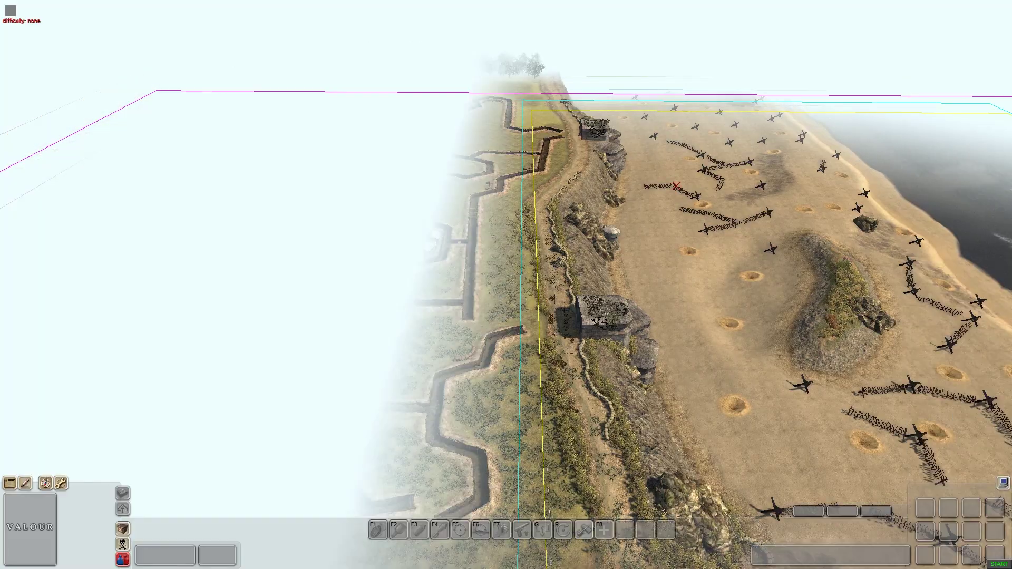
Open the minimap and use it to move the camera across the beach and into the clipped-off part of the map.
key("Down")
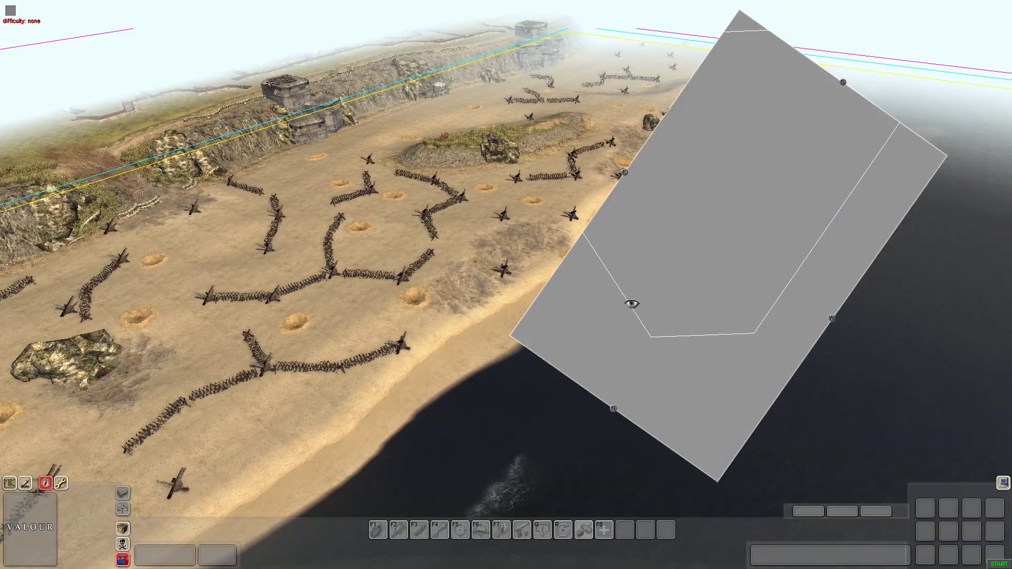
left_click_drag(691, 217, 585, 235)
left_click_drag(624, 339, 812, 112)
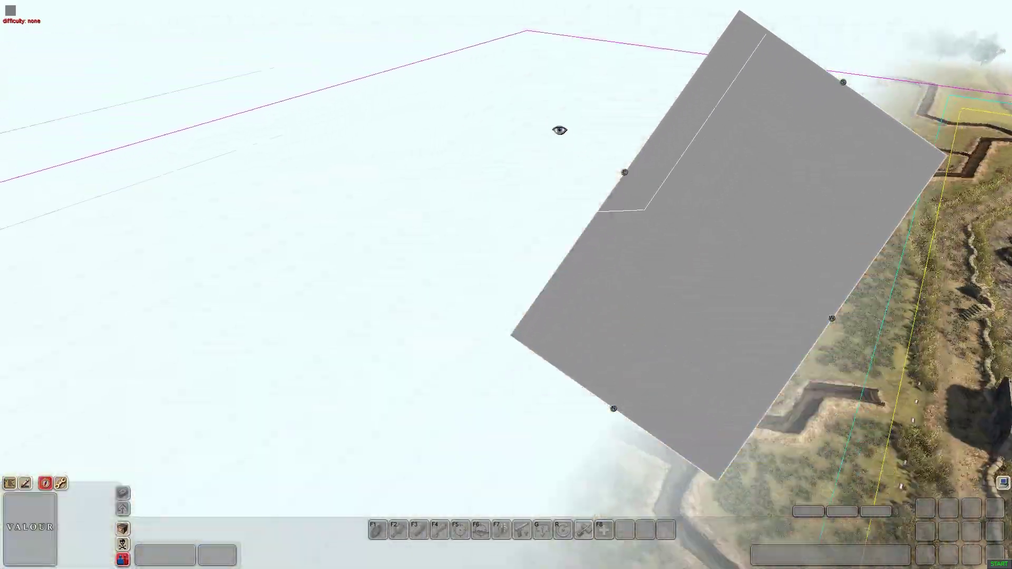
left_click_drag(560, 131, 690, 394)
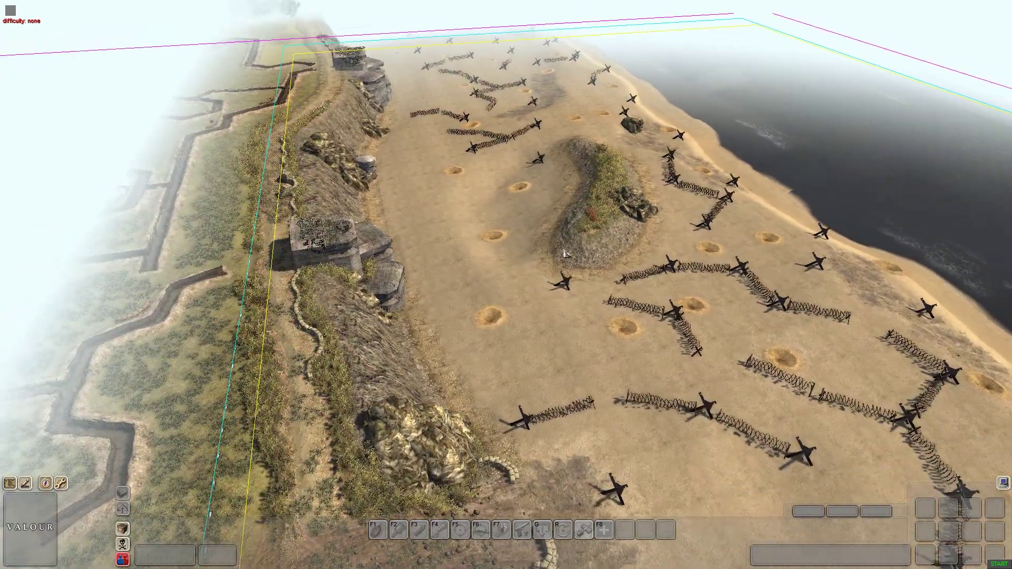
Inspect the playable beach, obstacles and bunkers inside the clip_01 area from close up and from farther away.
middle_click_drag(564, 254, 491, 206)
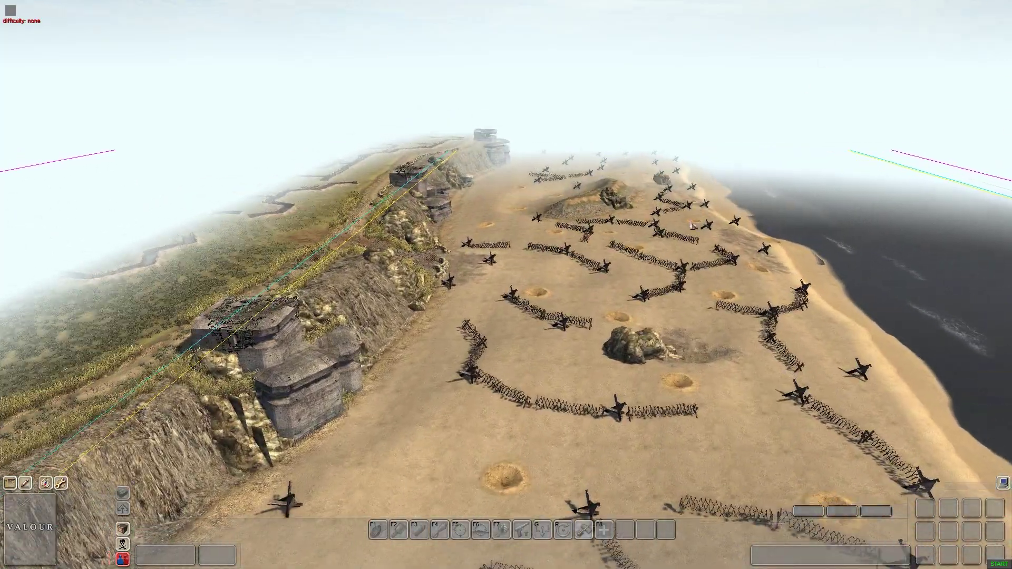
middle_click_drag(693, 225, 558, 264)
scroll(558, 263, "up", 8)
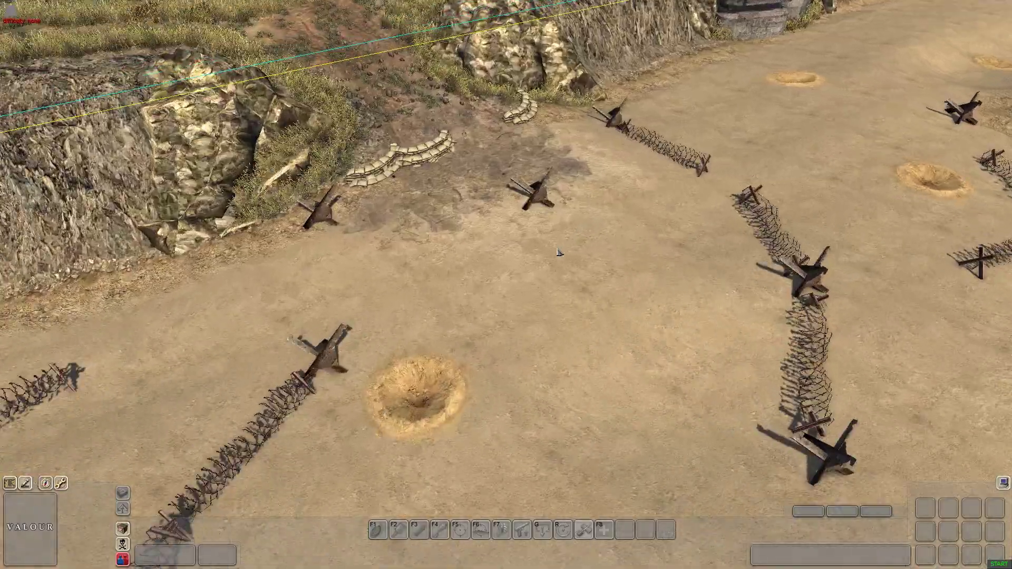
scroll(560, 252, "up", 2)
scroll(559, 252, "down", 4)
middle_click_drag(476, 238, 650, 196)
mouse_move(556, 2)
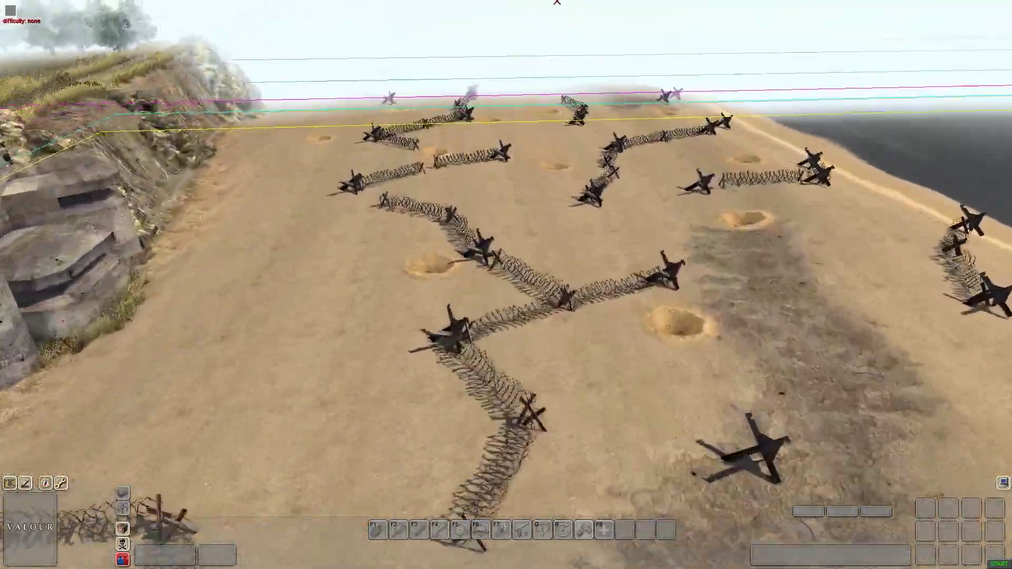
scroll(667, 265, "down", 3)
middle_click_drag(667, 265, 185, 248)
mouse_move(573, 2)
middle_click_drag(520, 251, 712, 248)
middle_click_drag(385, 294, 641, 224)
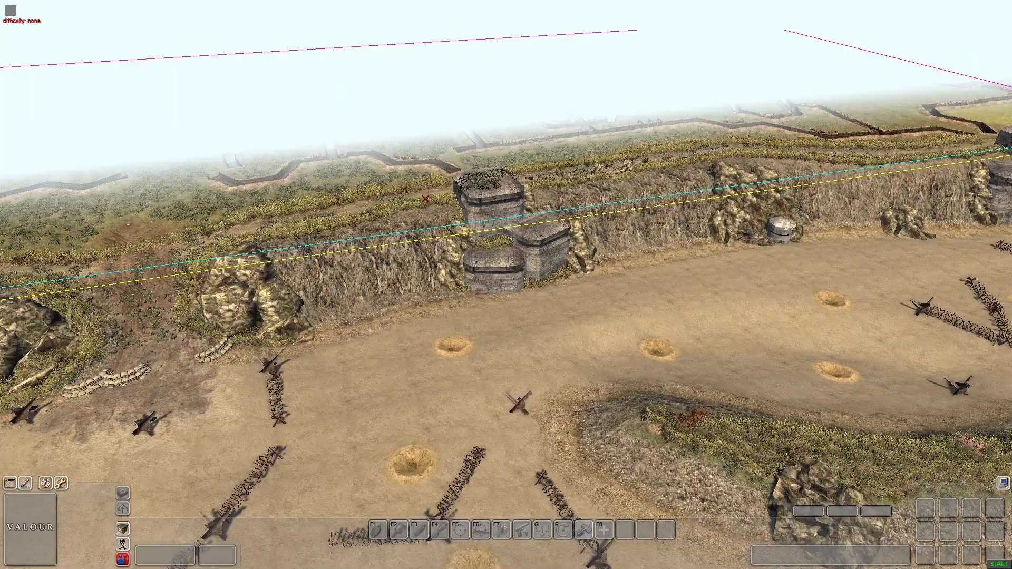
middle_click_drag(425, 199, 656, 203)
Switch to the [auto] preset to view the full map in game view, and reapply clip_01.
key("alt+e")
key("alt+e")
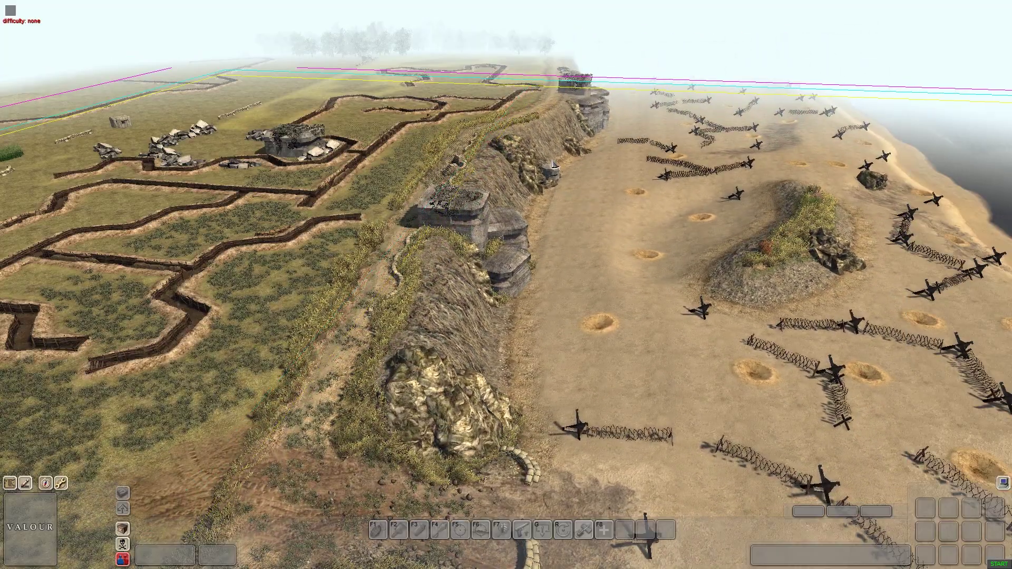
scroll(632, 237, "down", 3)
mouse_move(633, 237)
middle_mouse_down()
mouse_move(491, 237)
mouse_move(619, 238)
middle_mouse_up()
key("alt+e")
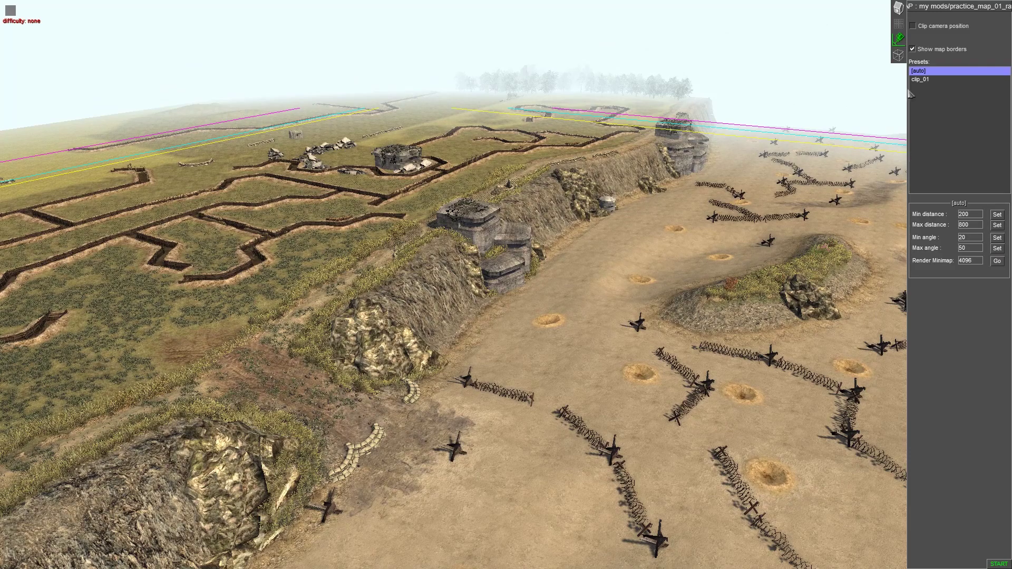
key("alt+e")
Examine where the clip_01 boundary cuts off the trench field behind the cliff-top bunkers.
middle_click_drag(506, 248, 626, 296)
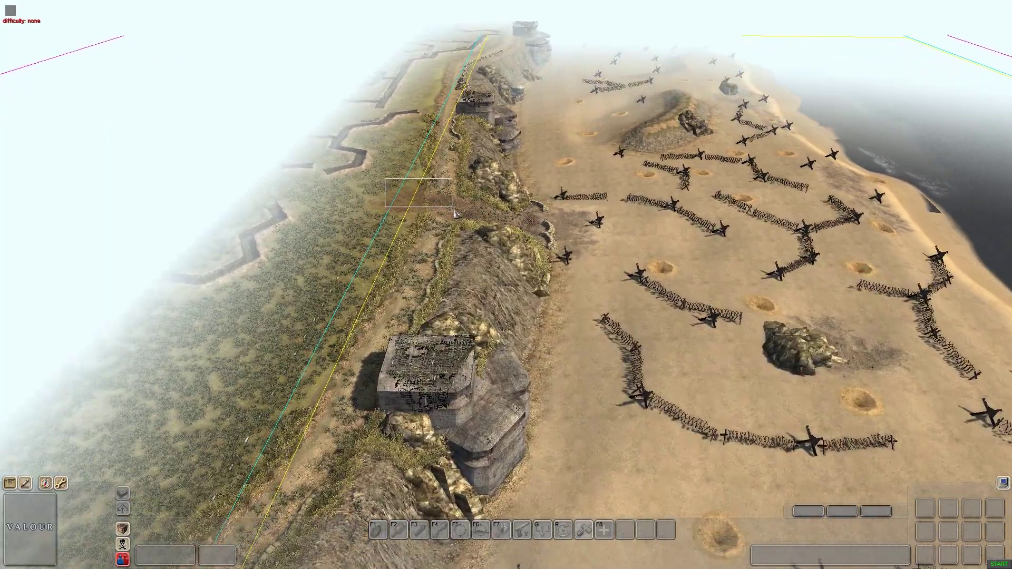
left_click_drag(458, 212, 474, 223)
middle_click_drag(473, 224, 378, 211)
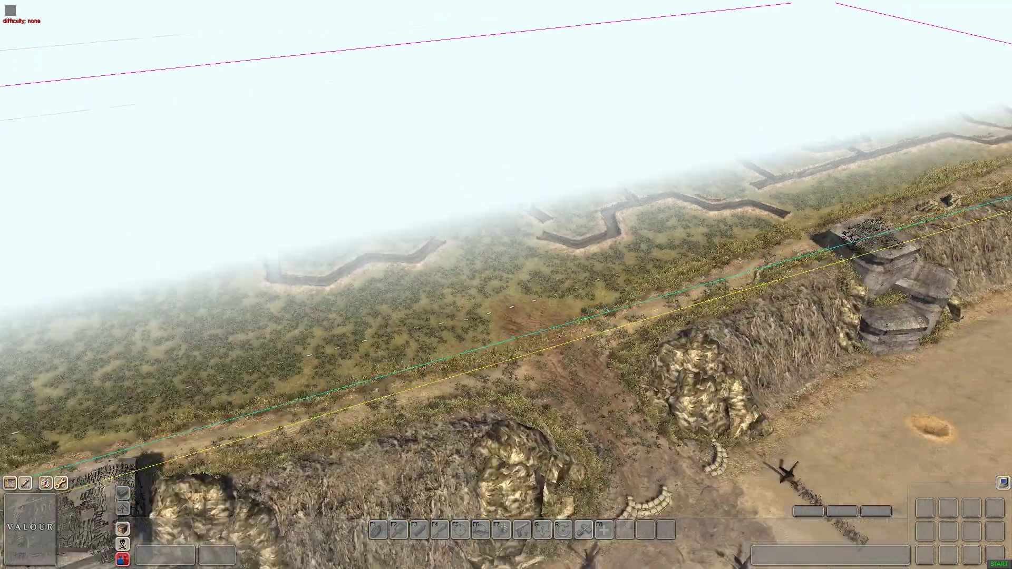
middle_click_drag(461, 239, 680, 247)
Open the trigger editor of the test_trench mission and add a new trigger named clip.
key("F3")
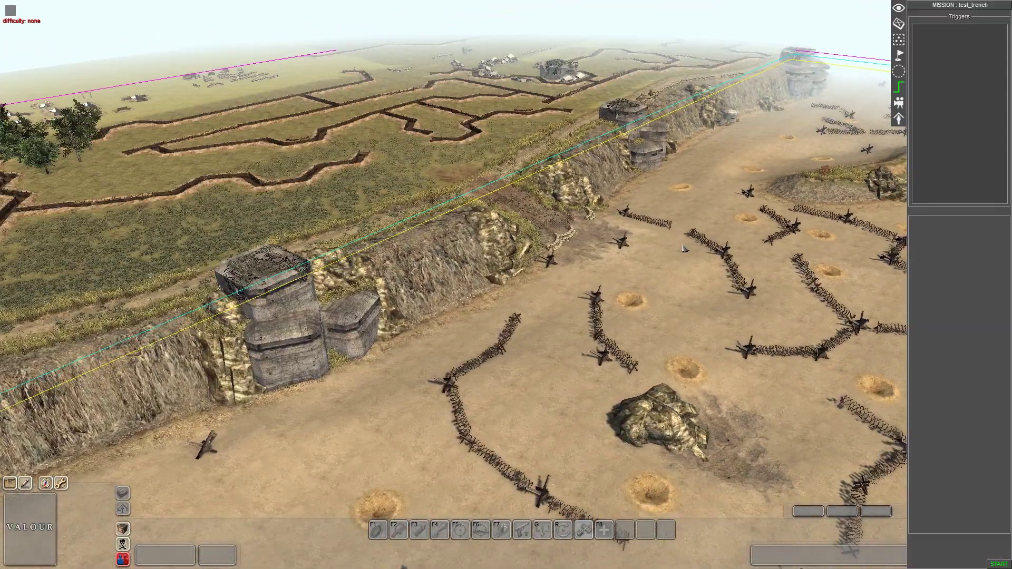
right_click(943, 75)
left_click(952, 74)
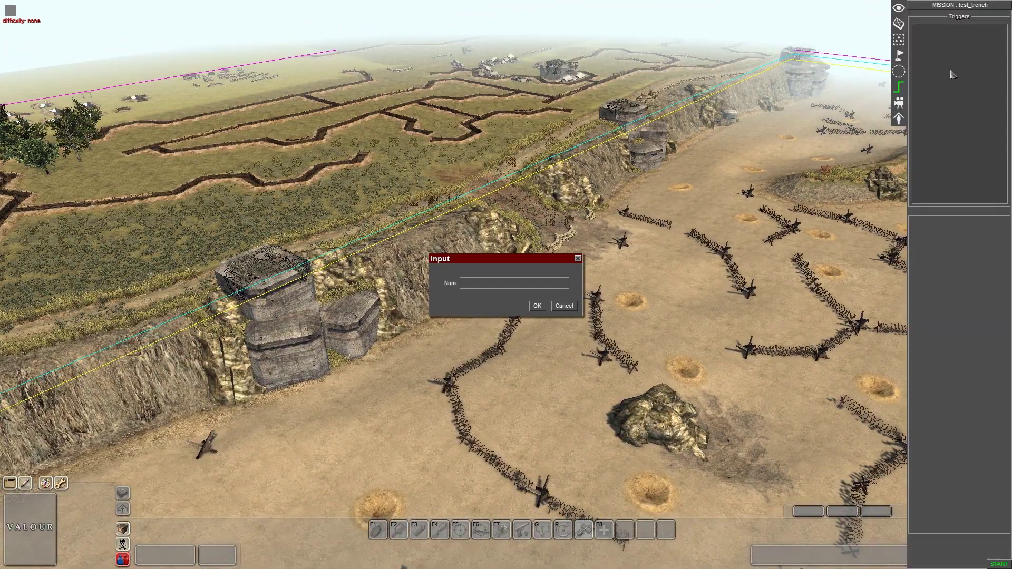
type("clip")
key("Return")
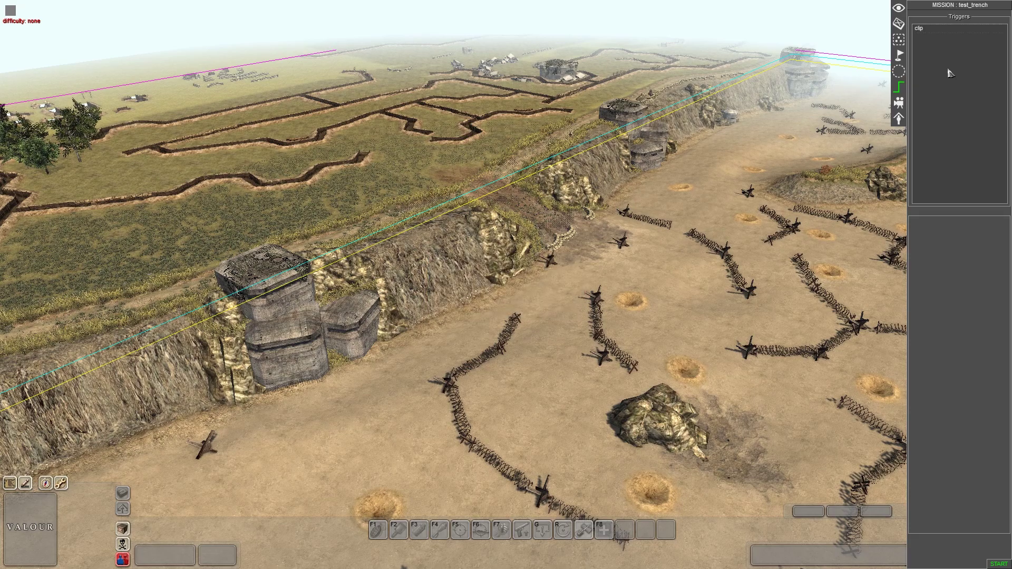
Add a set_clip command to the clip trigger and set its name to the [auto] preset.
left_click(918, 28)
right_click(957, 405)
left_click(961, 411)
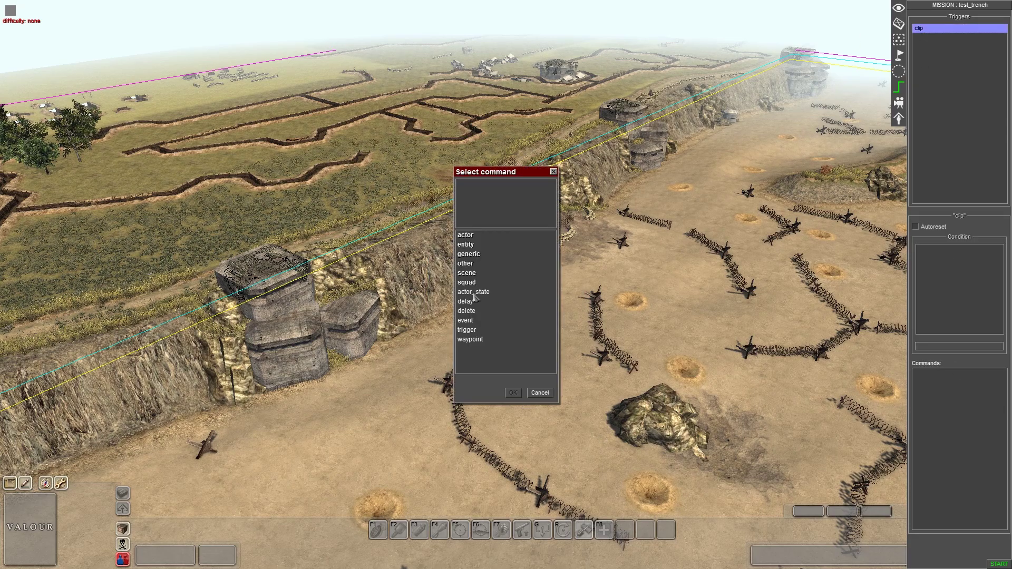
double_click(474, 264)
double_click(473, 236)
double_click(473, 282)
scroll(474, 285, "down", 5)
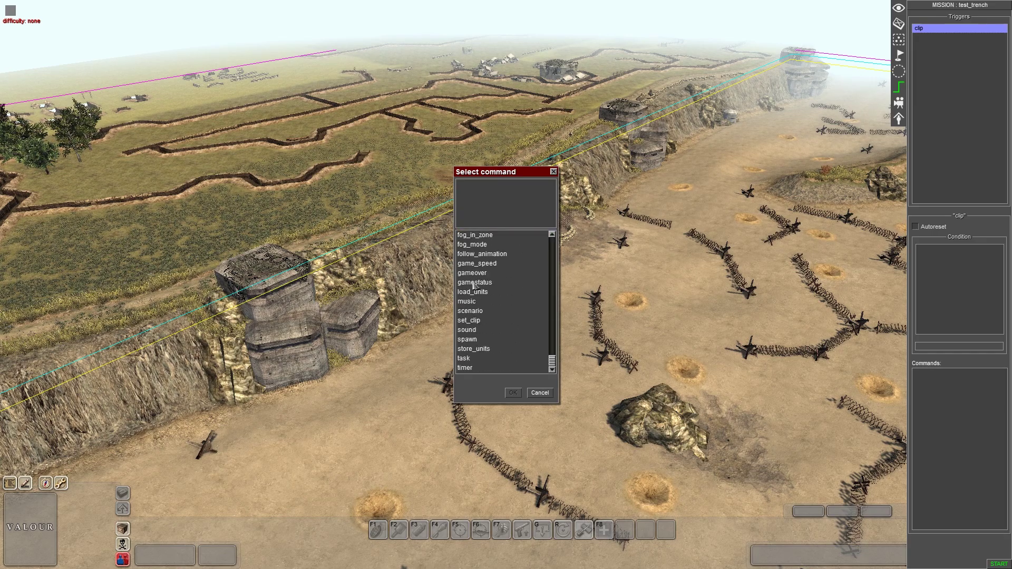
double_click(469, 320)
left_click(556, 199)
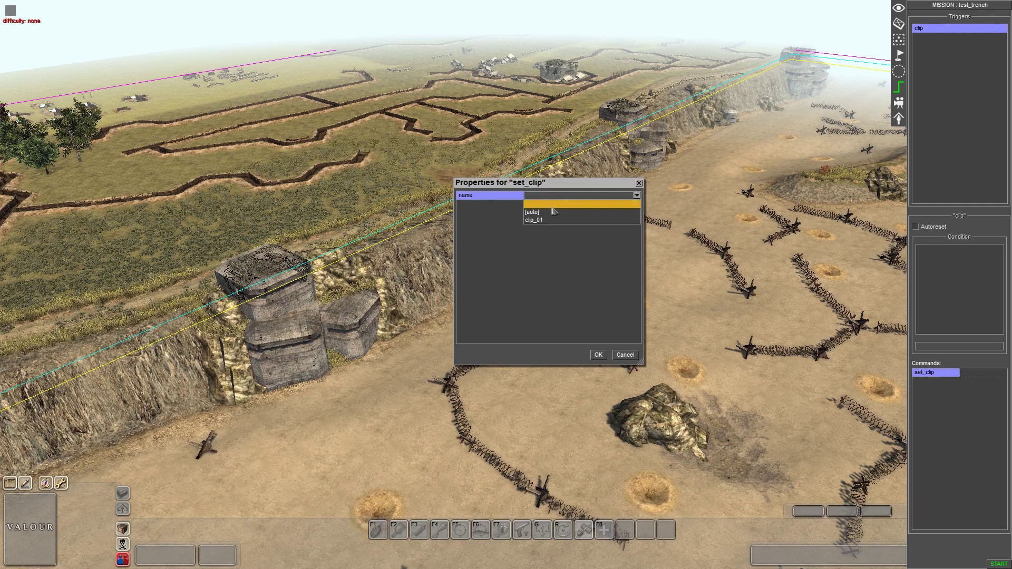
left_click(543, 220)
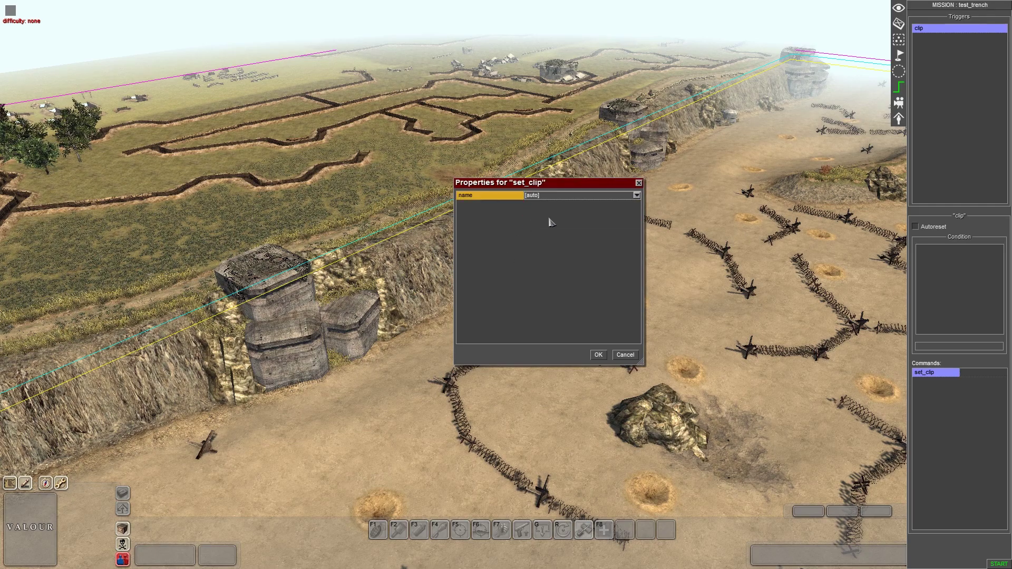
left_click(599, 355)
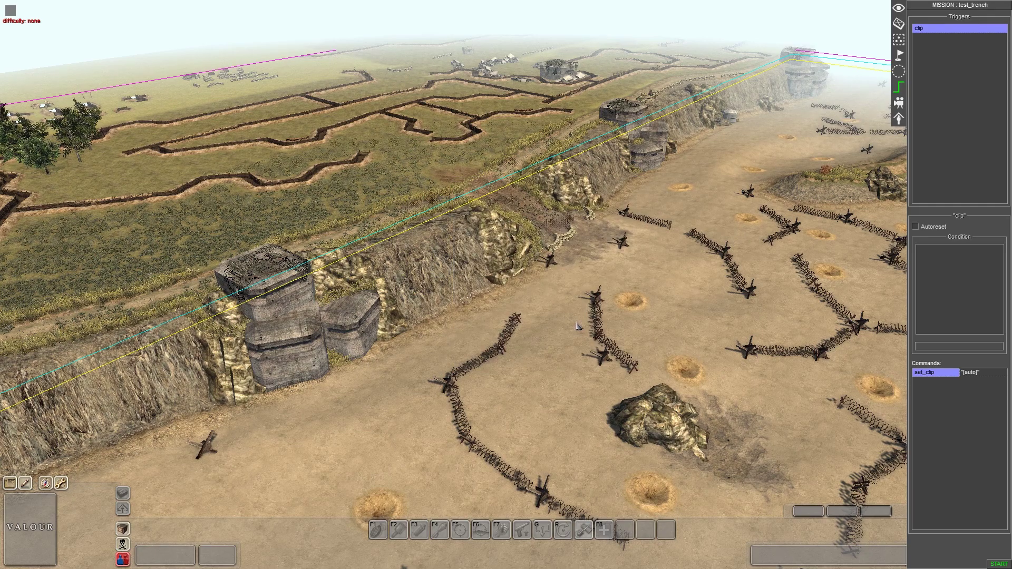
Add a delay command of 2 to the clip trigger and move it above set_clip.
right_click(944, 409)
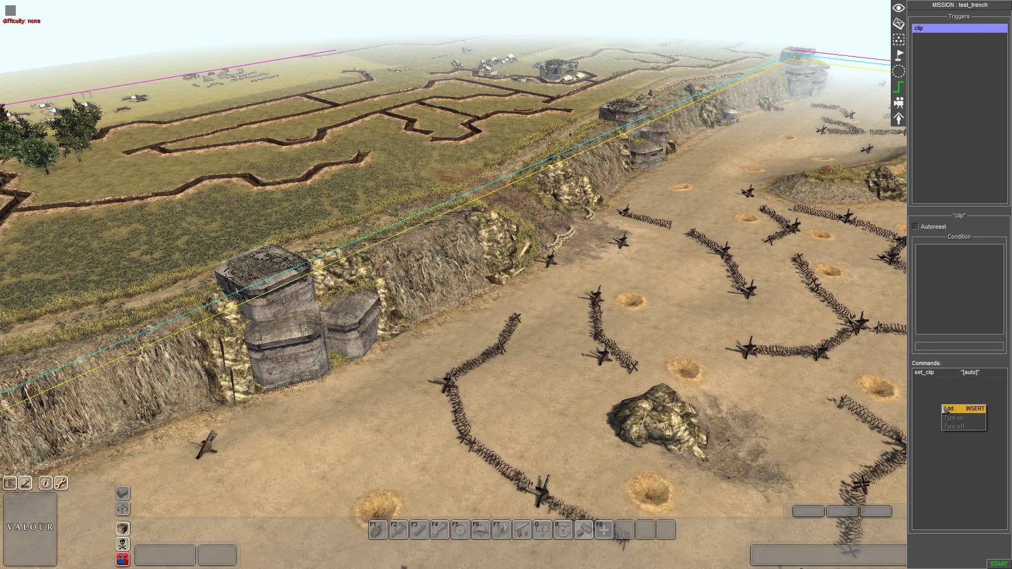
left_click(950, 413)
double_click(473, 303)
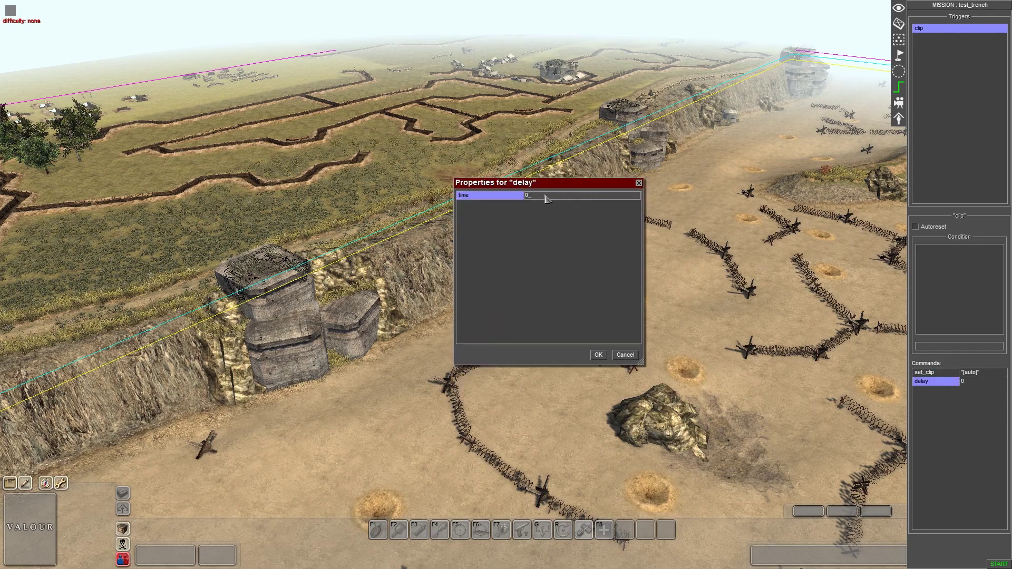
key("Return")
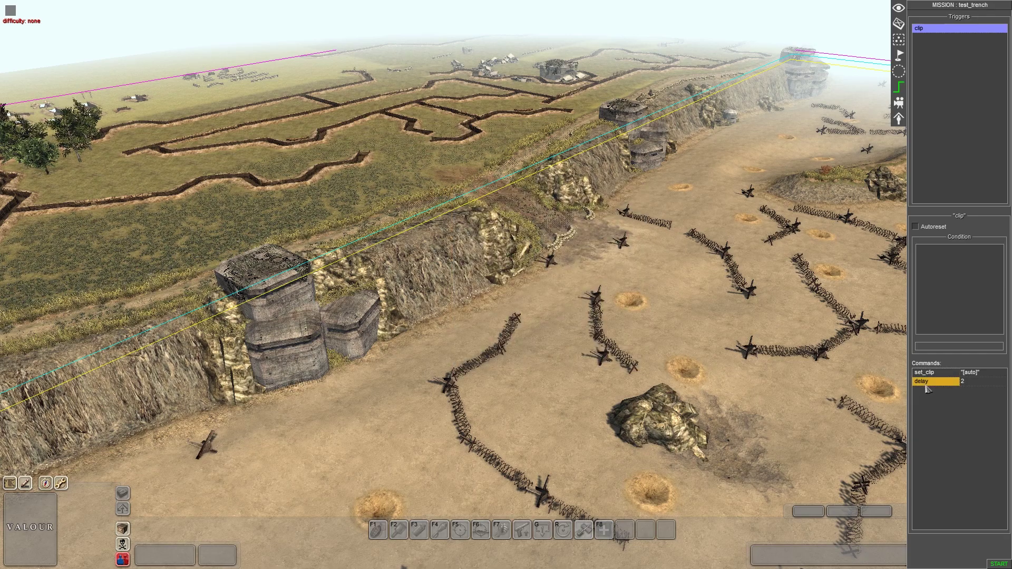
key("ctrl+Up")
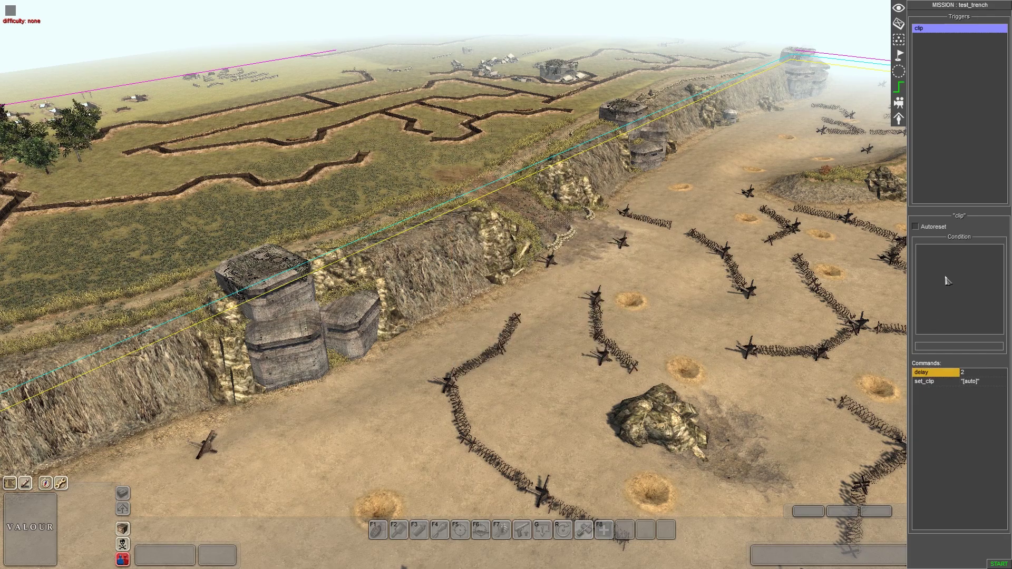
right_click(939, 277)
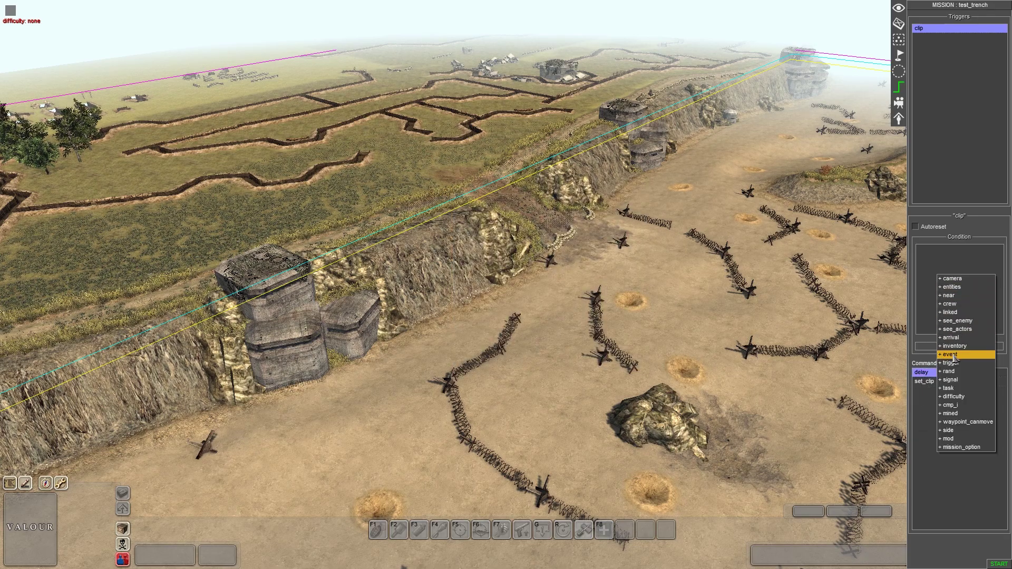
left_click(929, 253)
key("Up")
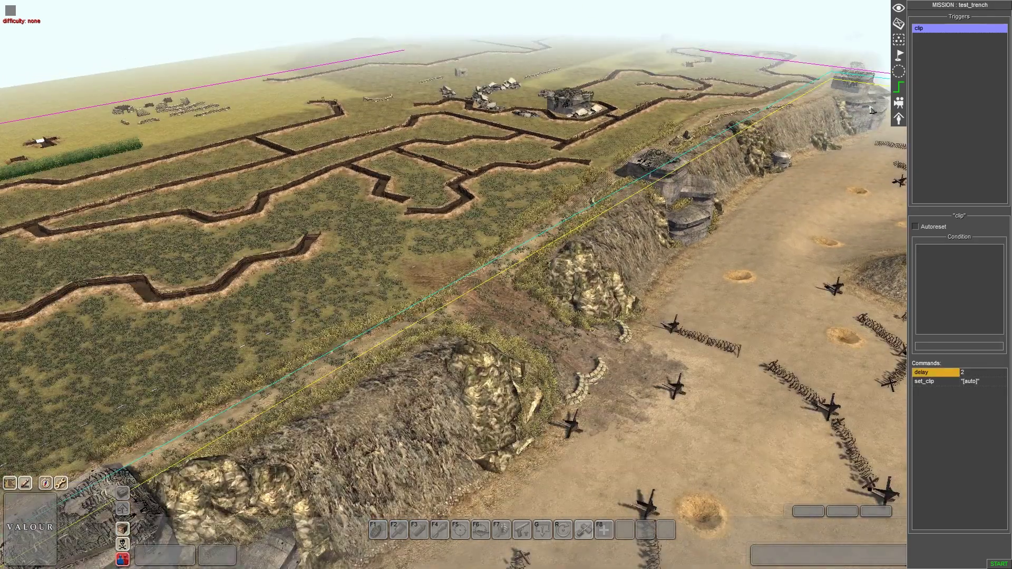
left_click(898, 74)
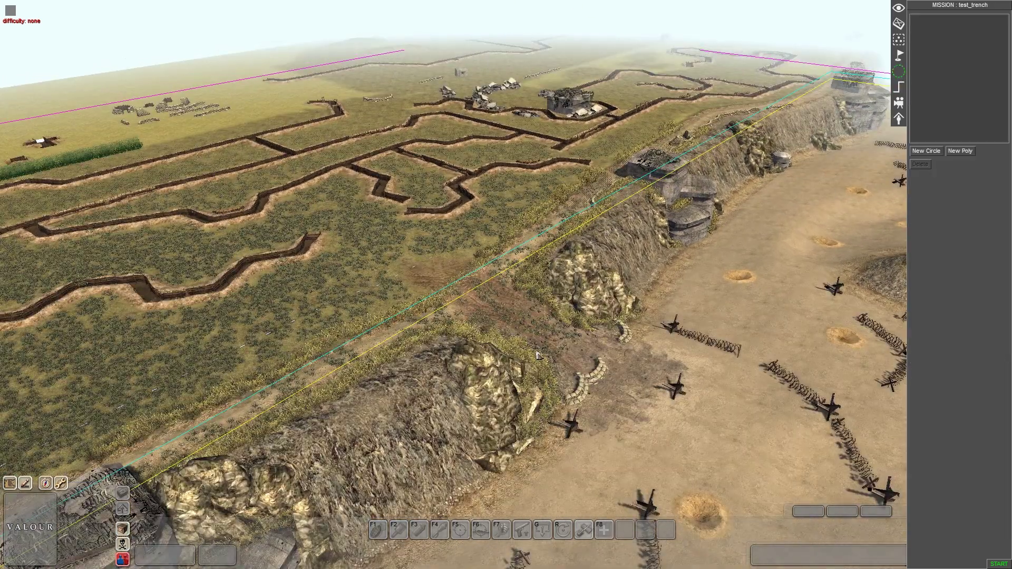
left_click(898, 23)
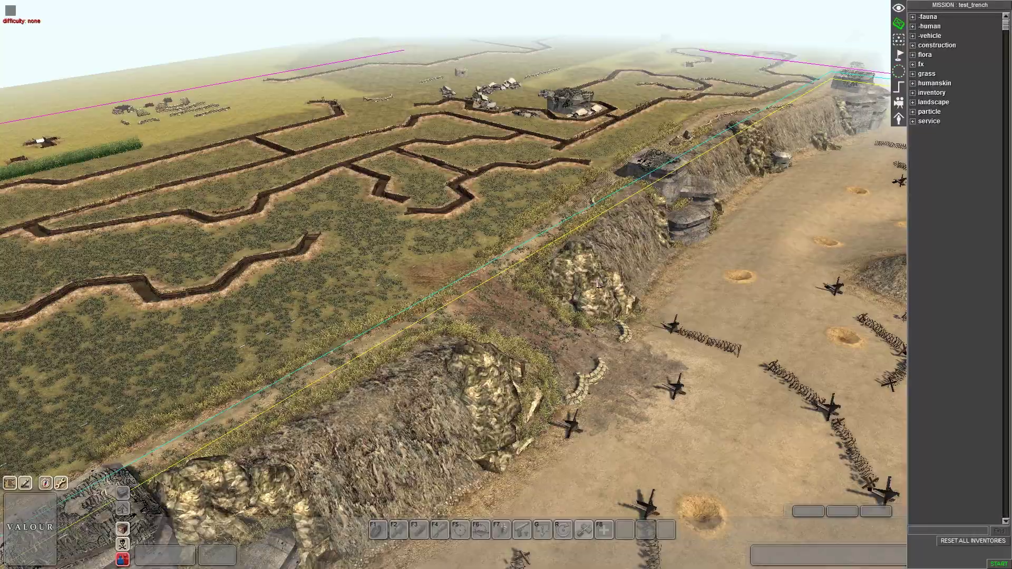
Examine the trench field behind the cliff and the beach enclosed by the clip_01 boundary.
scroll(579, 300, "down", 2)
middle_click_drag(579, 300, 711, 302)
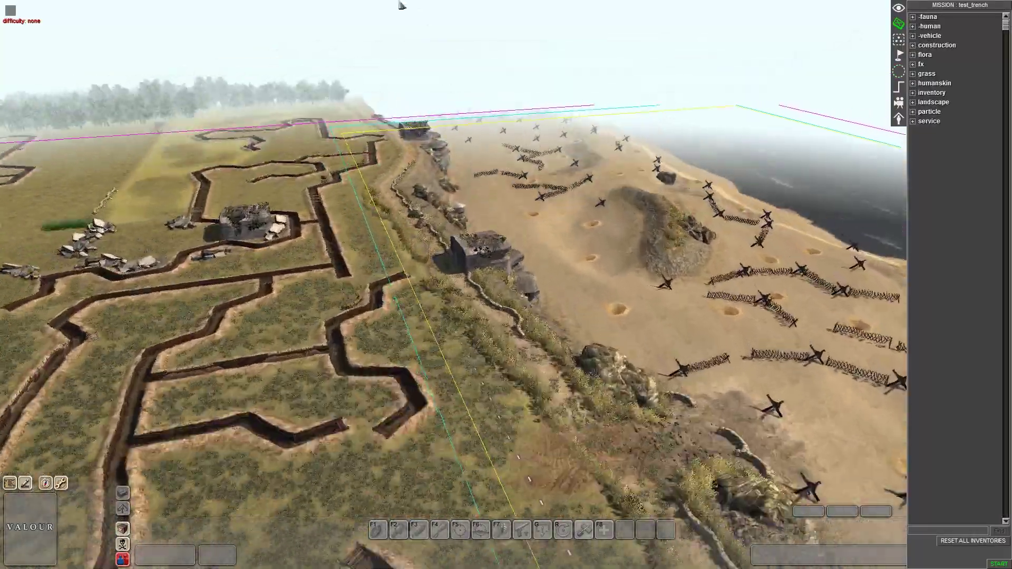
middle_click_drag(403, 5, 390, 274)
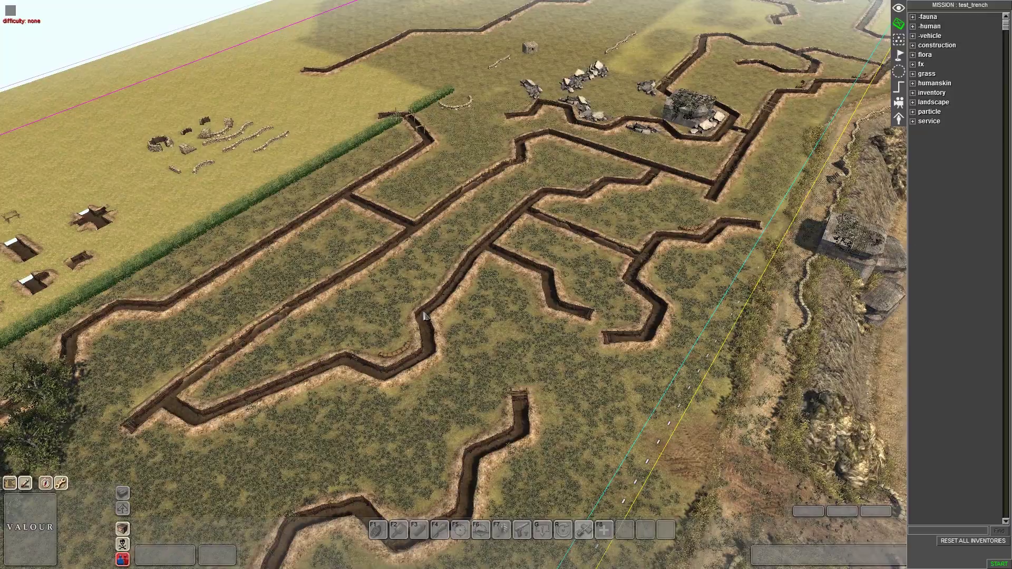
middle_click_drag(425, 317, 558, 289)
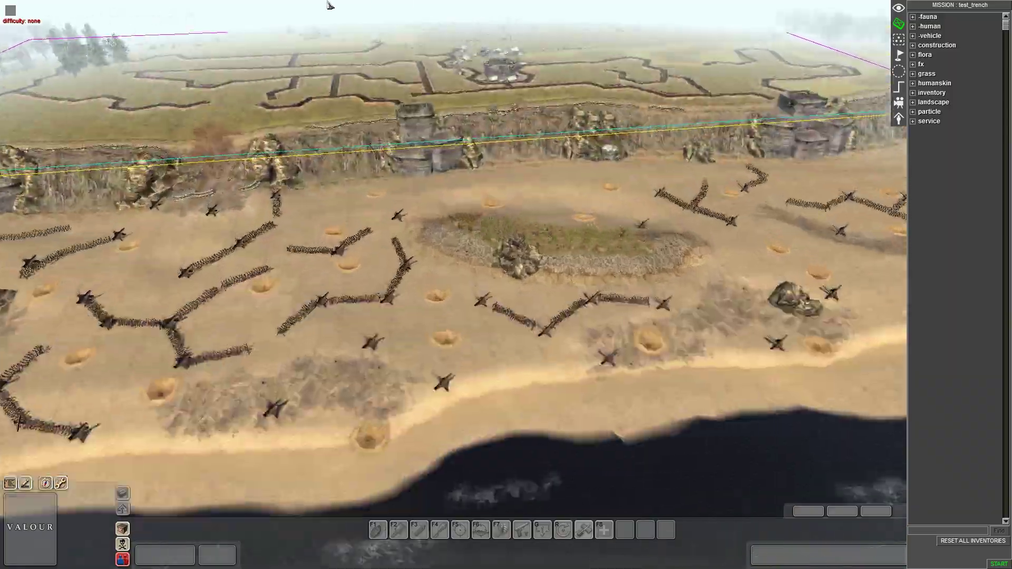
middle_click_drag(332, 4, 633, 338)
Run the mission to test the delayed clip change, look along the cliff-top boundary, and end the test.
middle_click_drag(653, 513, 749, 316)
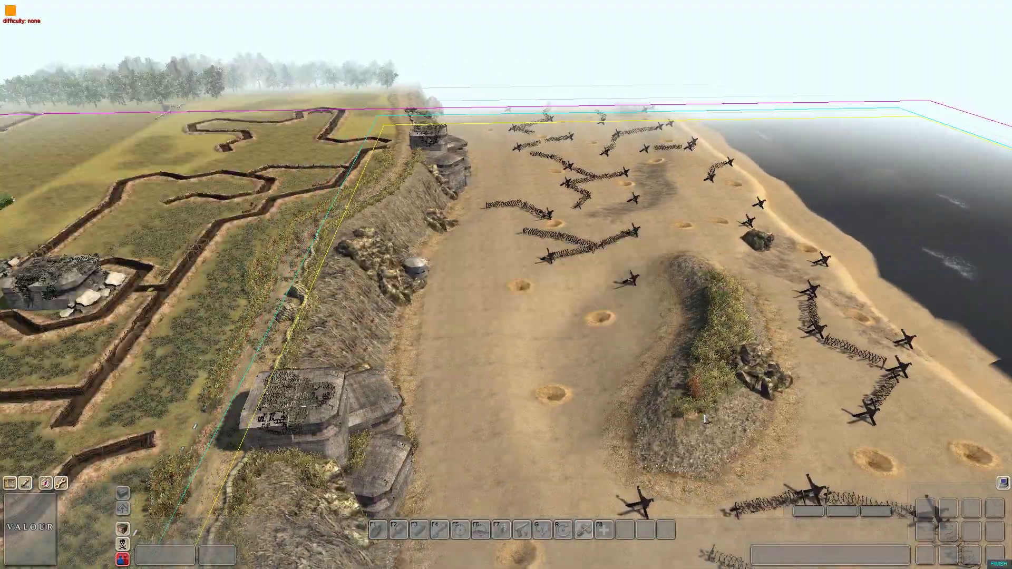
middle_click_drag(706, 419, 348, 338)
middle_click_drag(348, 211, 517, 232)
middle_click_drag(506, 285, 643, 287)
key("Down")
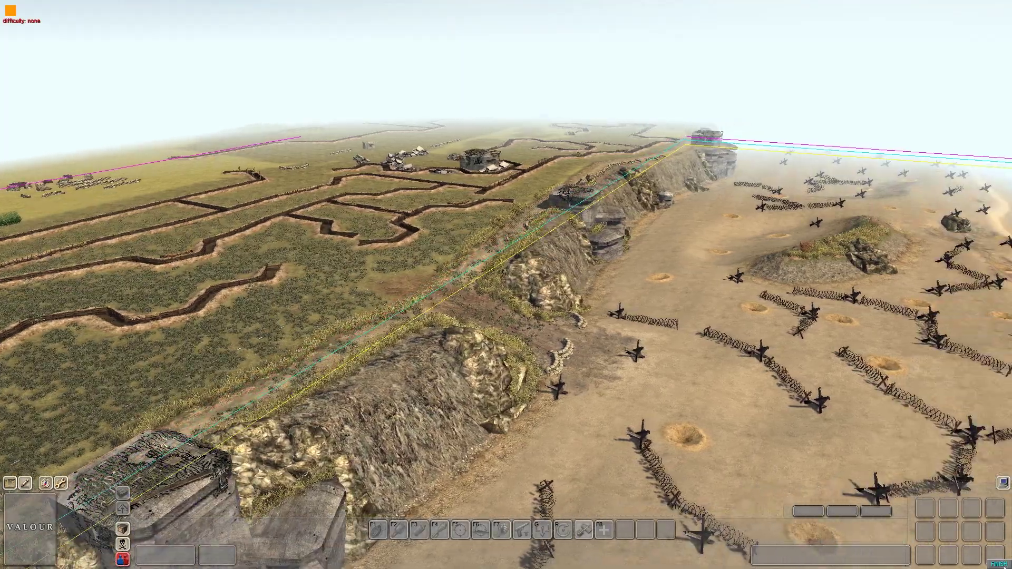
left_click(1000, 564)
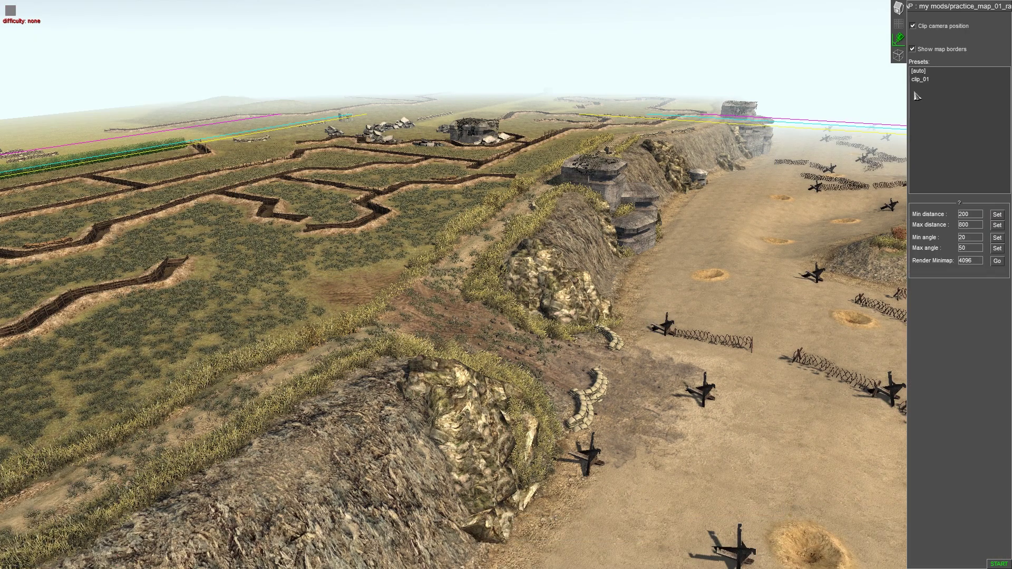
Reapply the clip_01 preset to the map and set the clip trigger's delay to 5.
left_click(921, 79)
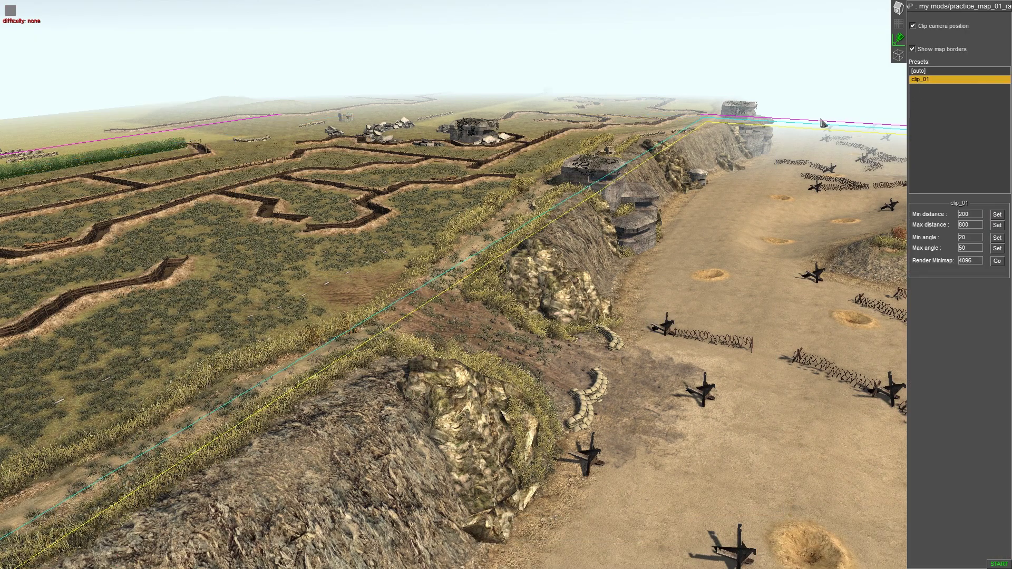
key("F1")
left_click(899, 87)
left_click(931, 28)
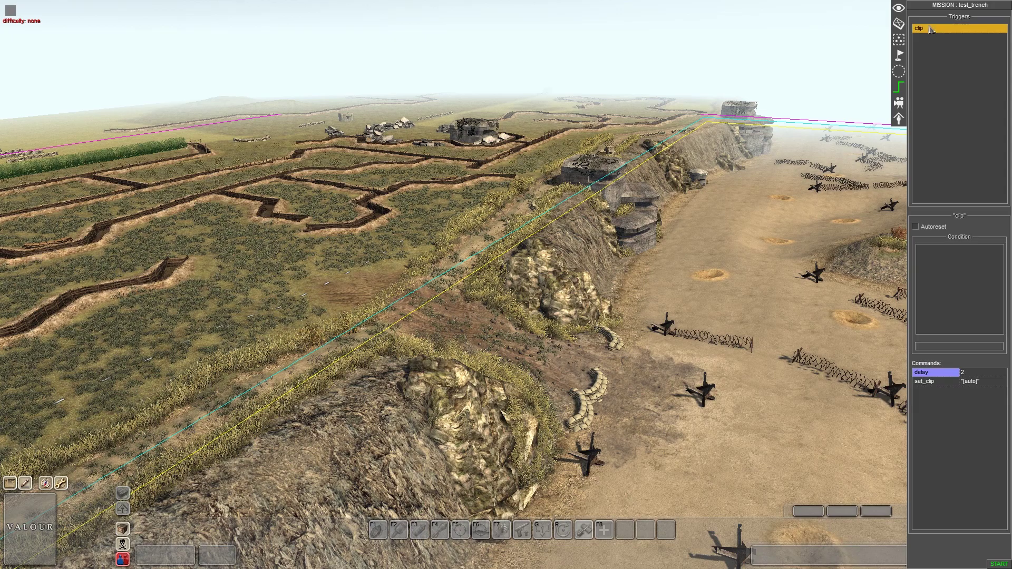
double_click(930, 374)
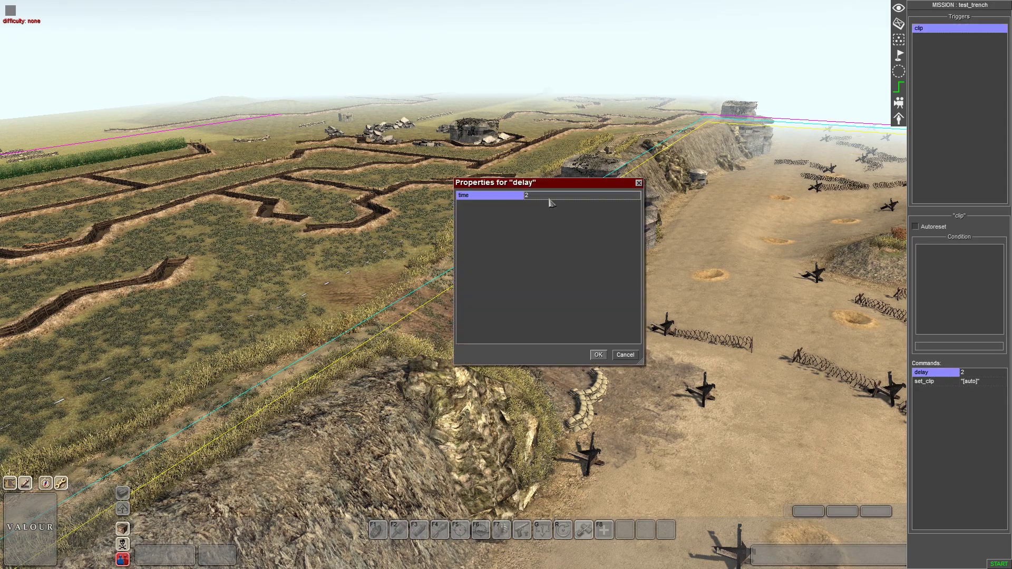
key("Return")
Run the mission from near the clip boundary to preview the delayed switch from clip_01 to [auto].
scroll(591, 273, "up", 3)
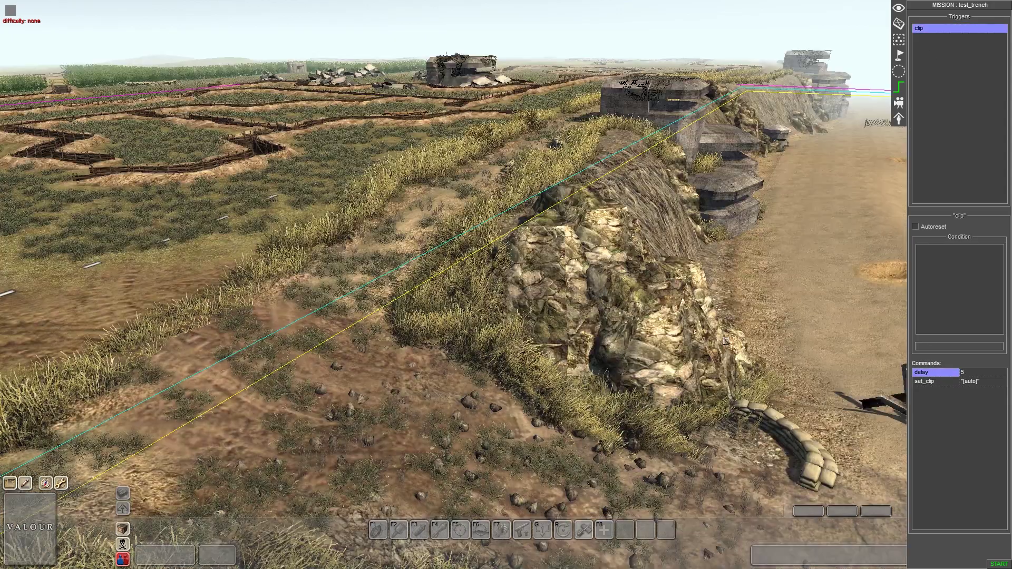
key("F1")
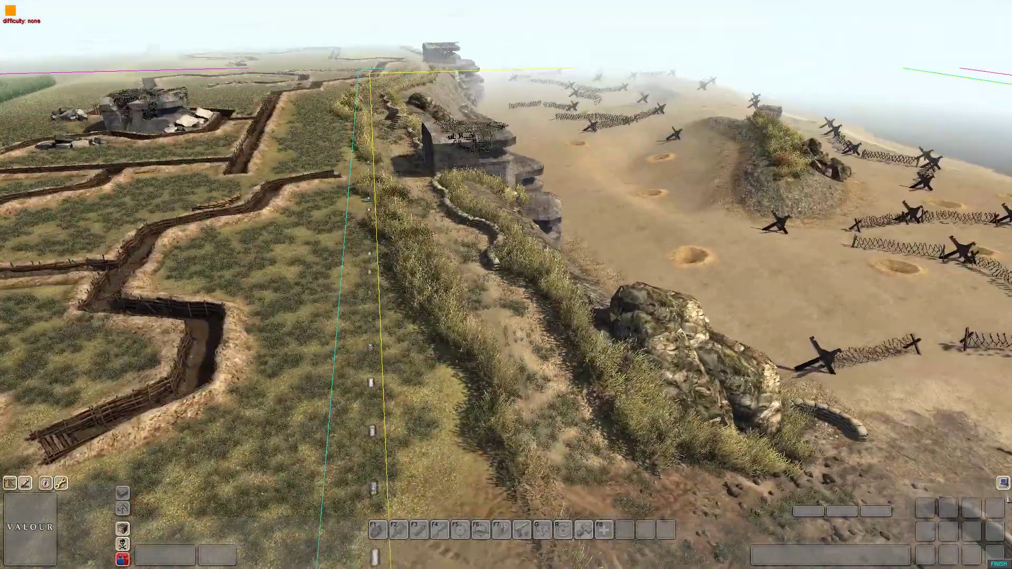
key("F1")
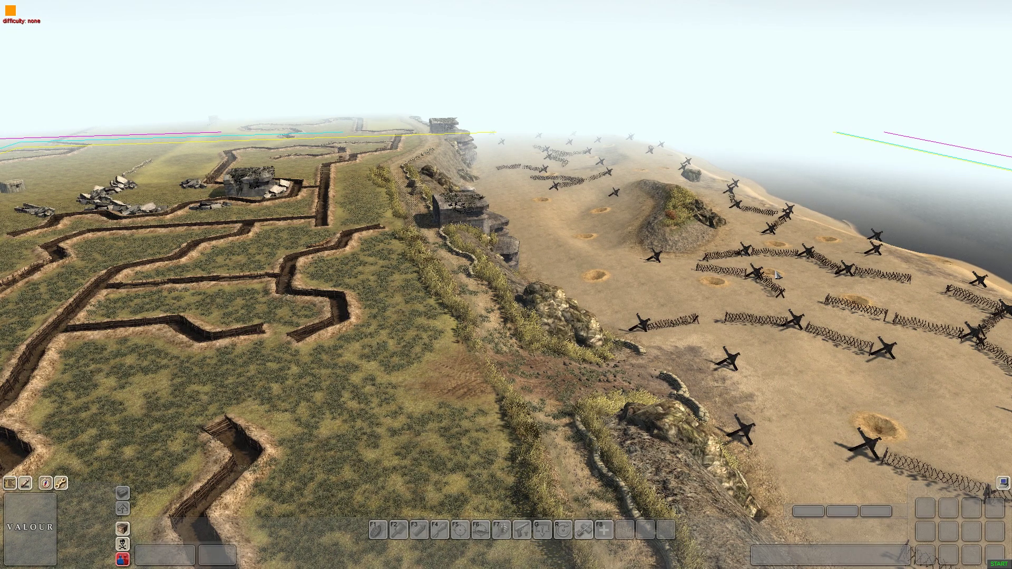
Check the preset choices of the trigger's set_clip command and confirm [auto].
left_click(931, 30)
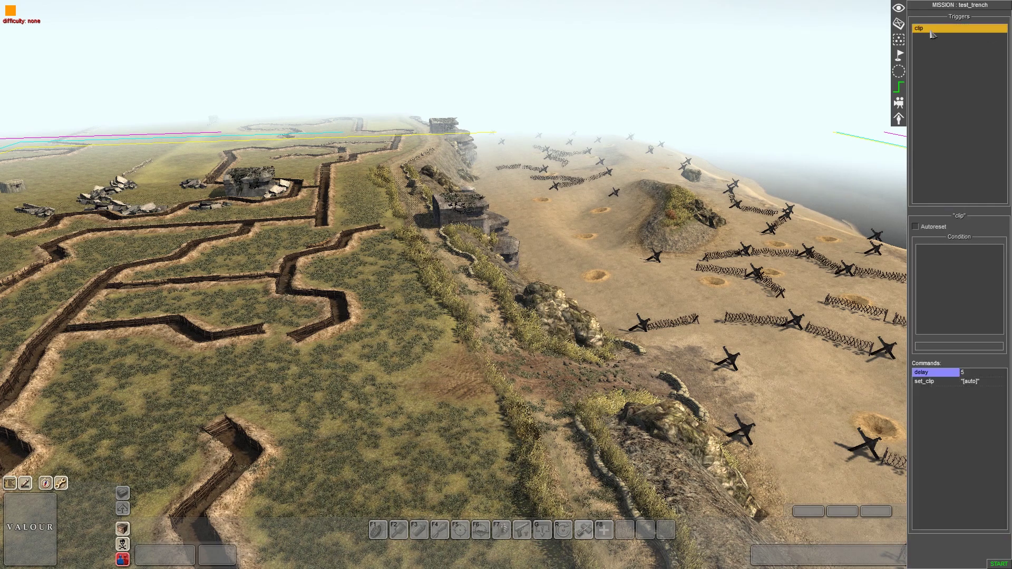
double_click(932, 383)
left_click(563, 197)
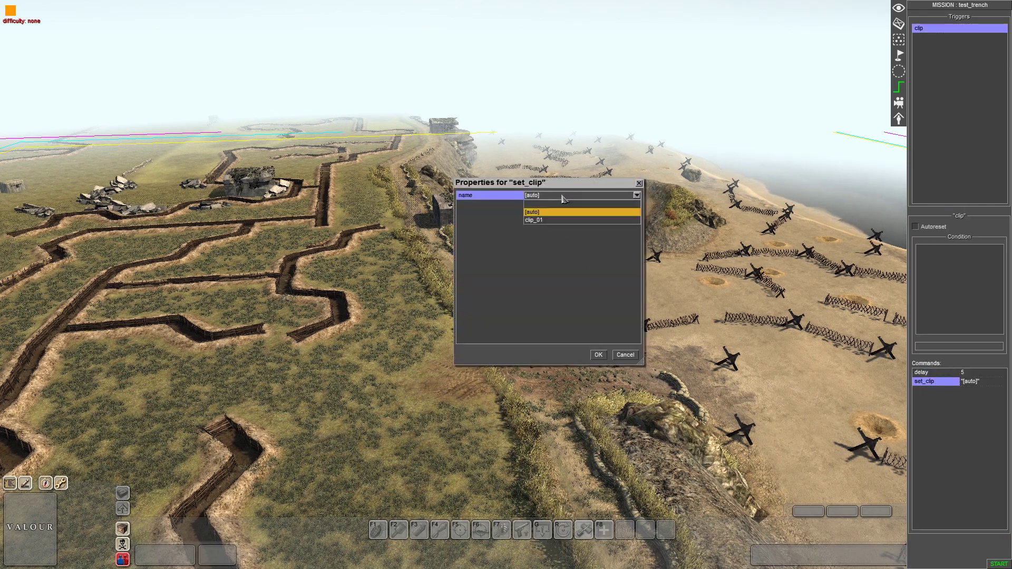
left_click(533, 213)
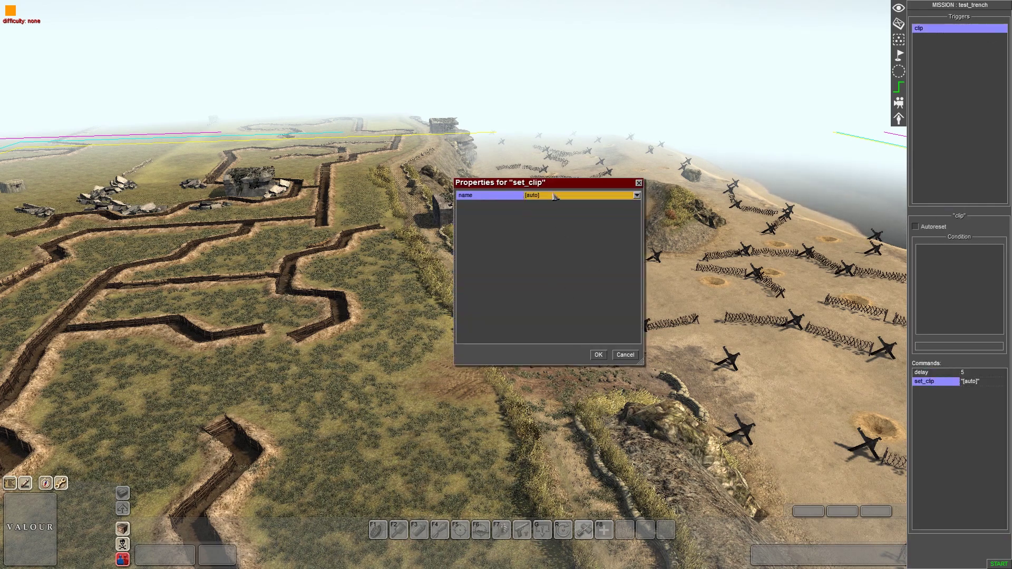
left_click(598, 358)
Make [auto] the map's active camera clip preset and return to the mission's trigger editor.
key("F2")
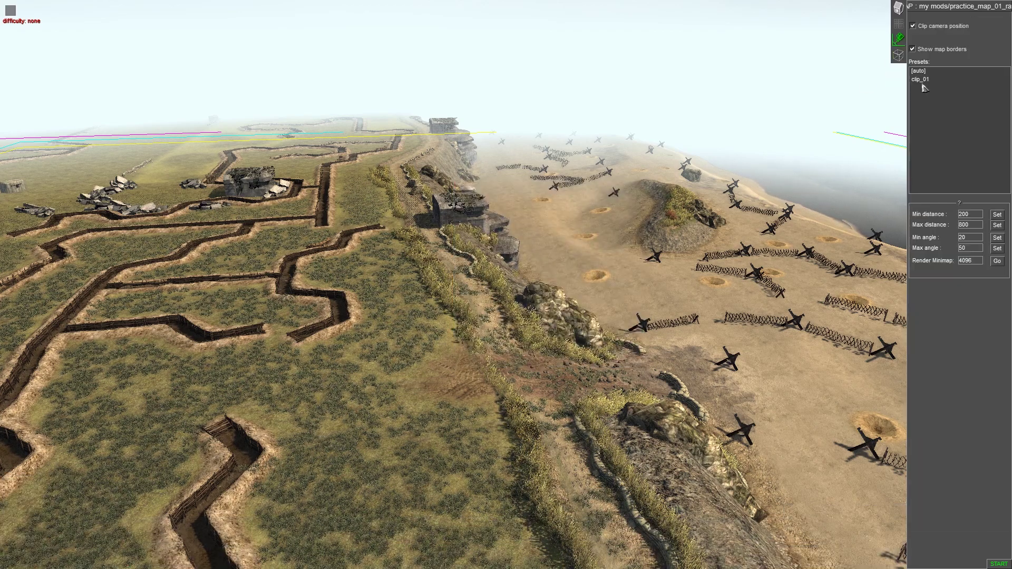
left_click(923, 73)
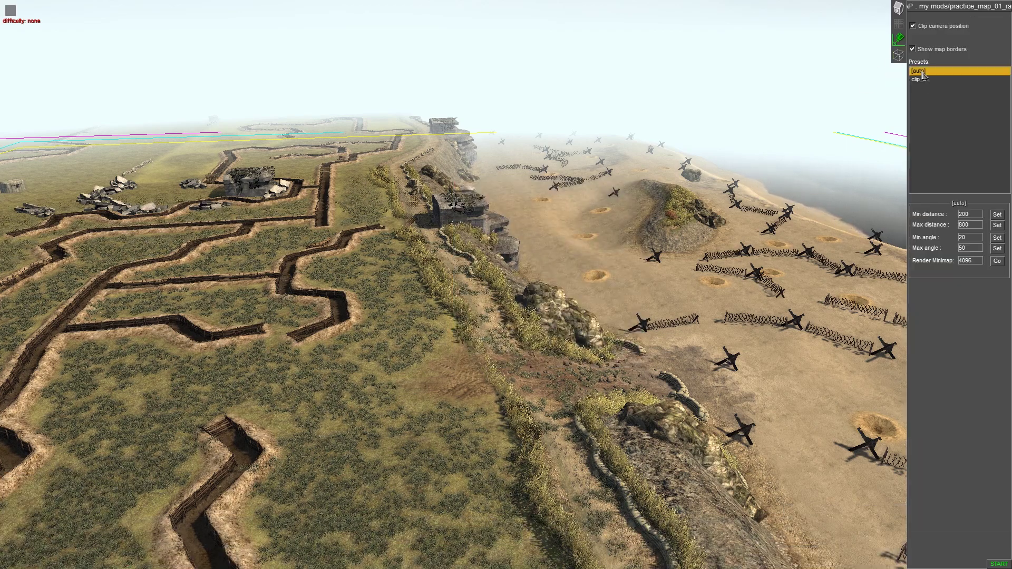
key("ctrl+s")
key("F9")
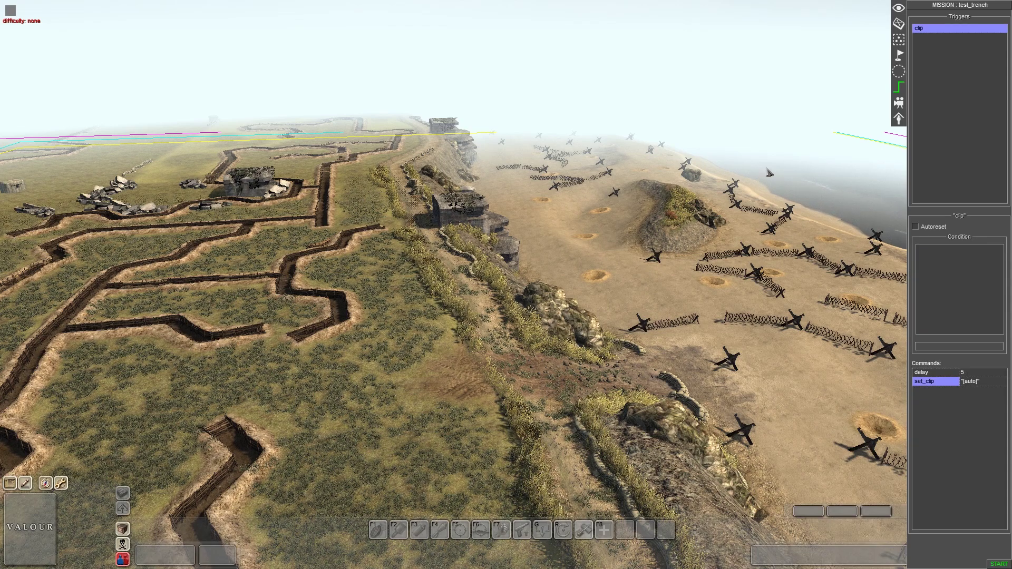
Change the preset in the clip trigger's set_clip command to clip_01.
double_click(931, 385)
left_click(574, 195)
left_click(546, 219)
left_click(599, 355)
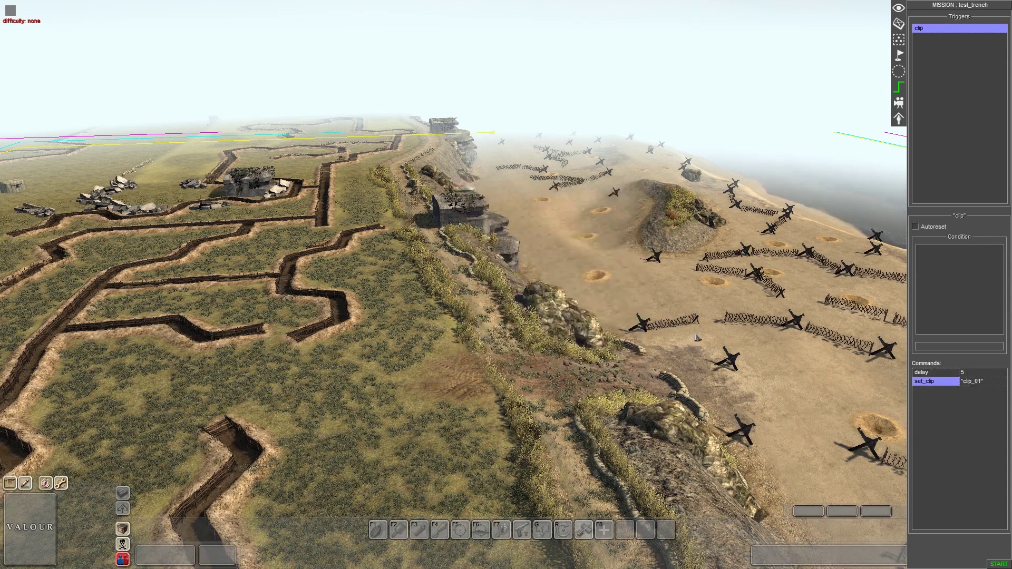
Run the mission, look along the cliff to test the delayed switch to clip_01, and check the map's preset list.
key("alt+e")
scroll(700, 336, "down", 2)
scroll(695, 369, "up", 6)
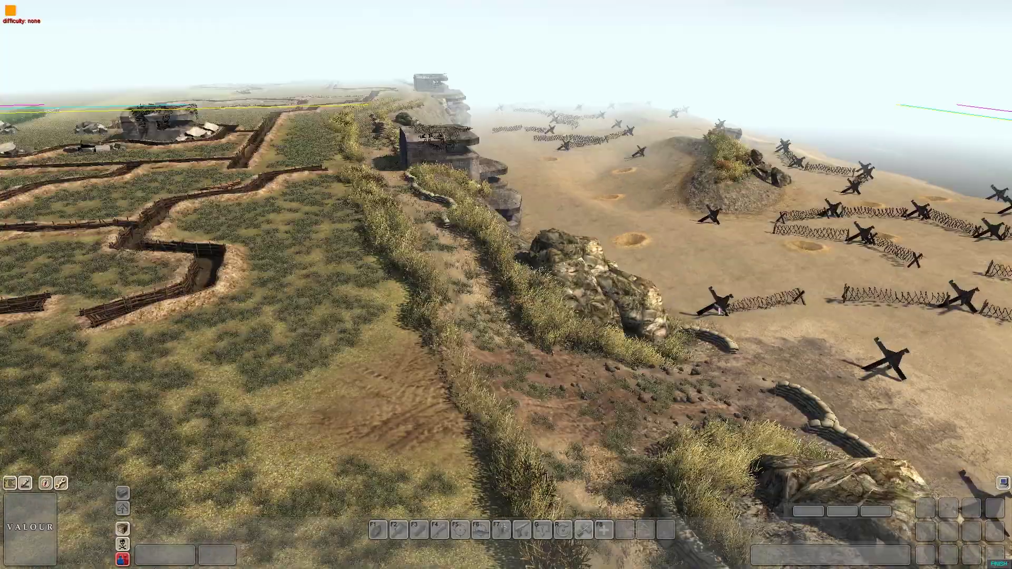
middle_click_drag(685, 337, 590, 323)
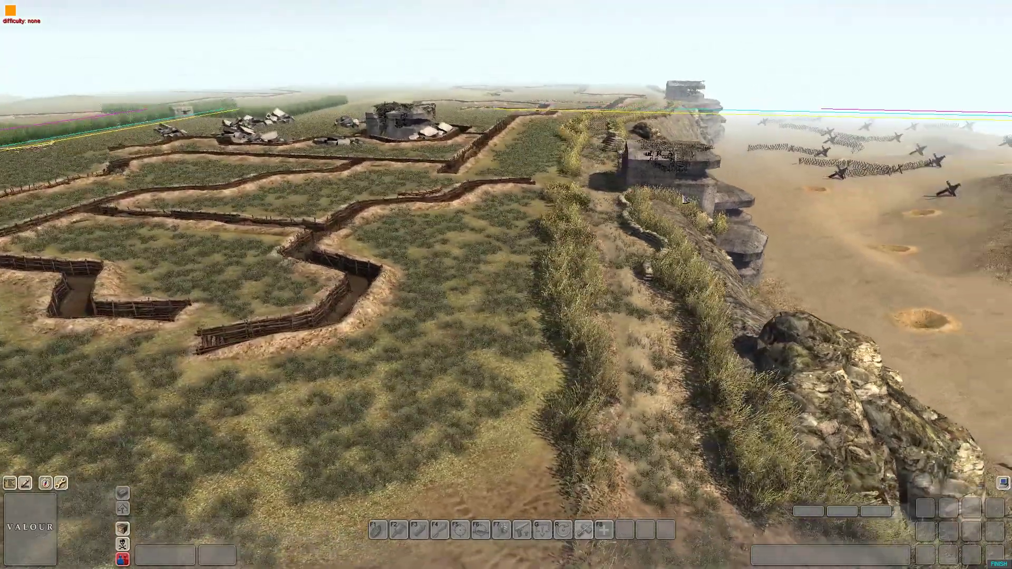
key("F2")
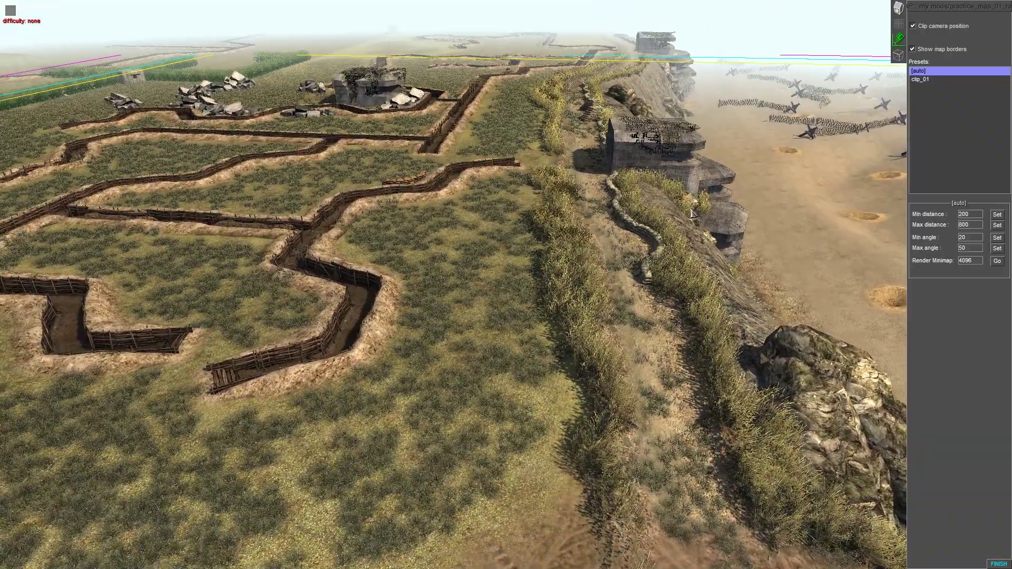
Turn off camera position clipping in the map's camera settings.
key("F3")
key("F1")
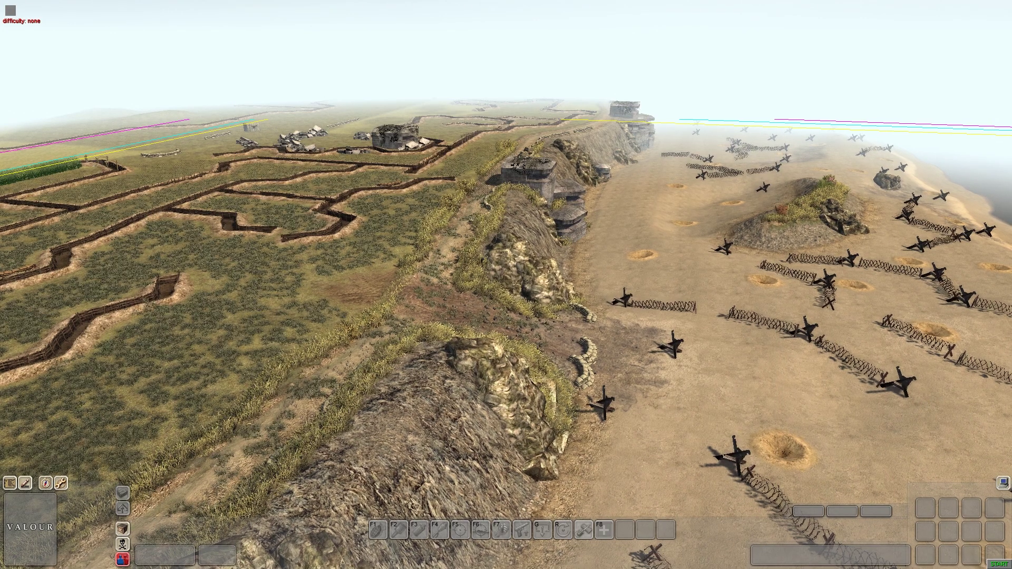
key("F3")
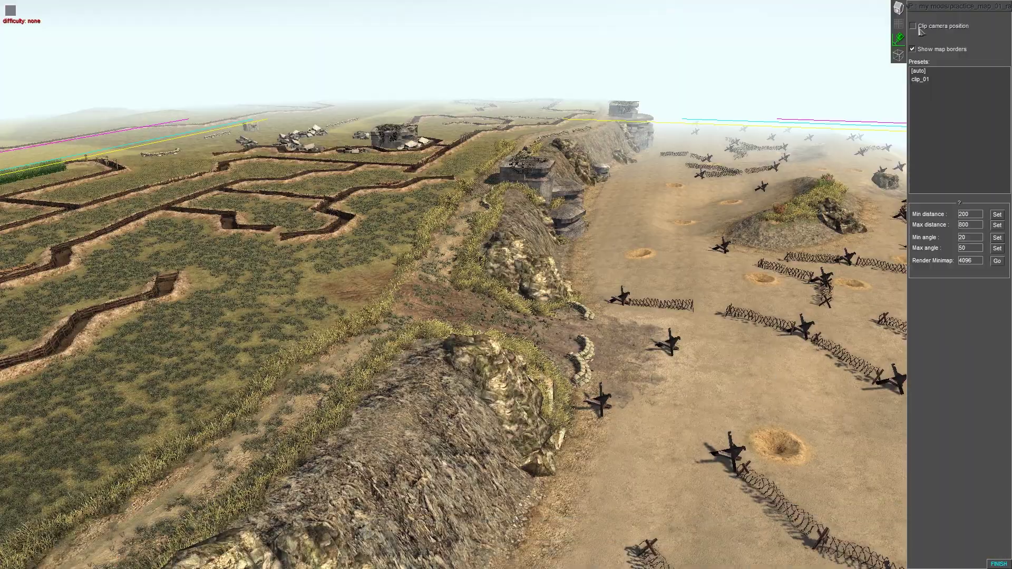
left_click(916, 26)
Examine the coloured map borders around the beach, sea and cliff in the game view with clipping off.
scroll(680, 231, "down", 5)
key("F1")
key("Up")
middle_click_drag(681, 231, 543, 288)
key("Down")
middle_click_drag(680, 323, 892, 43)
key("Up")
middle_click_drag(812, 228, 543, 234)
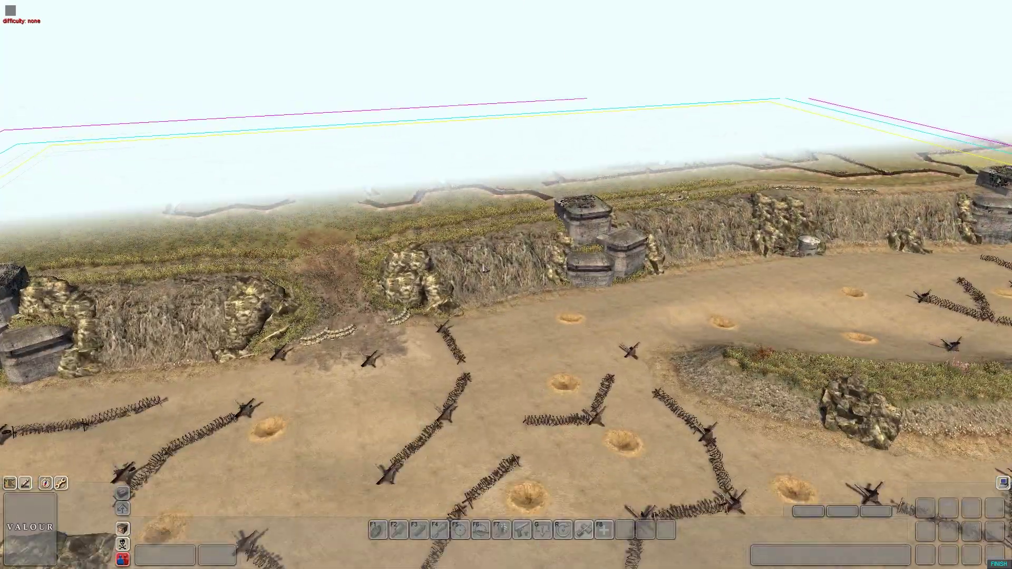
middle_click_drag(485, 268, 435, 274)
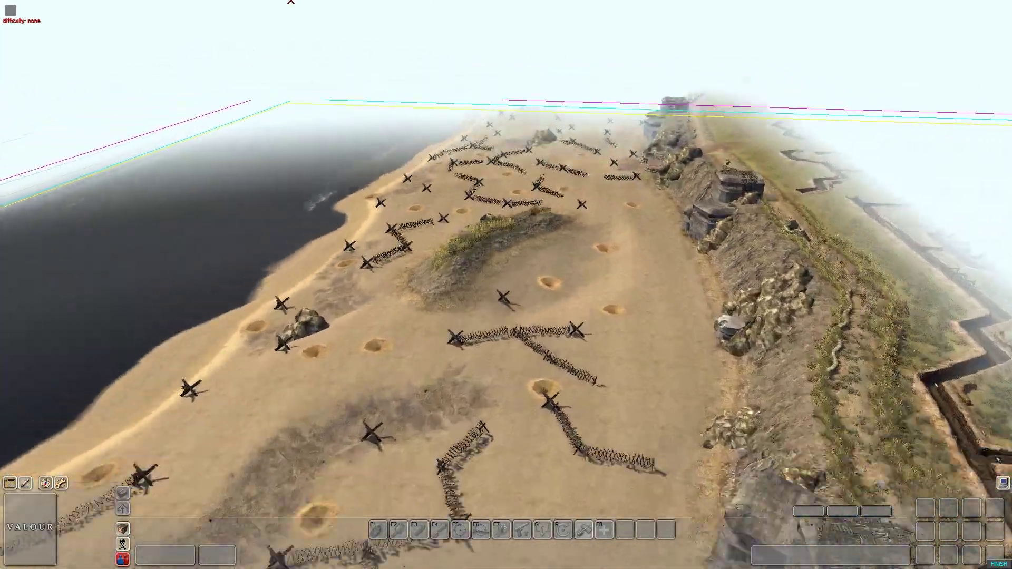
middle_click_drag(290, 2, 640, 229)
Use the minimap to move to other parts of the map, close it and inspect the borders behind the cliff.
key("m")
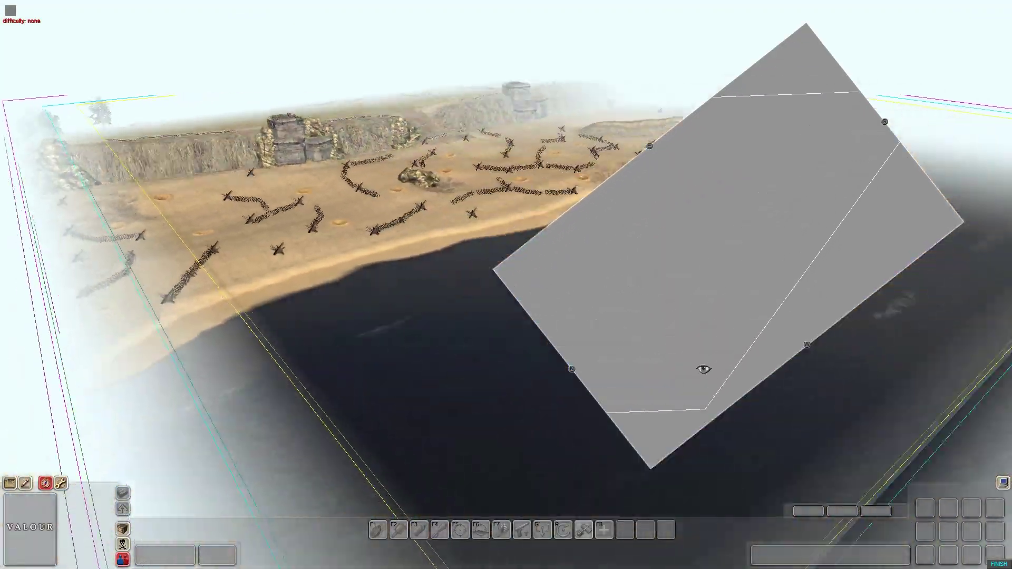
middle_click_drag(704, 369, 828, 146)
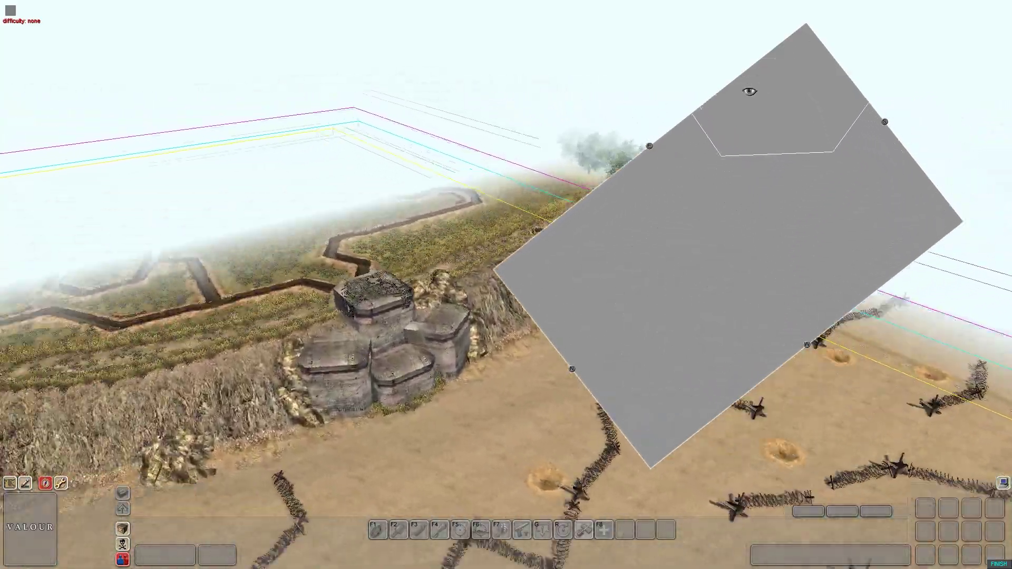
middle_click_drag(743, 93, 781, 299)
key("m")
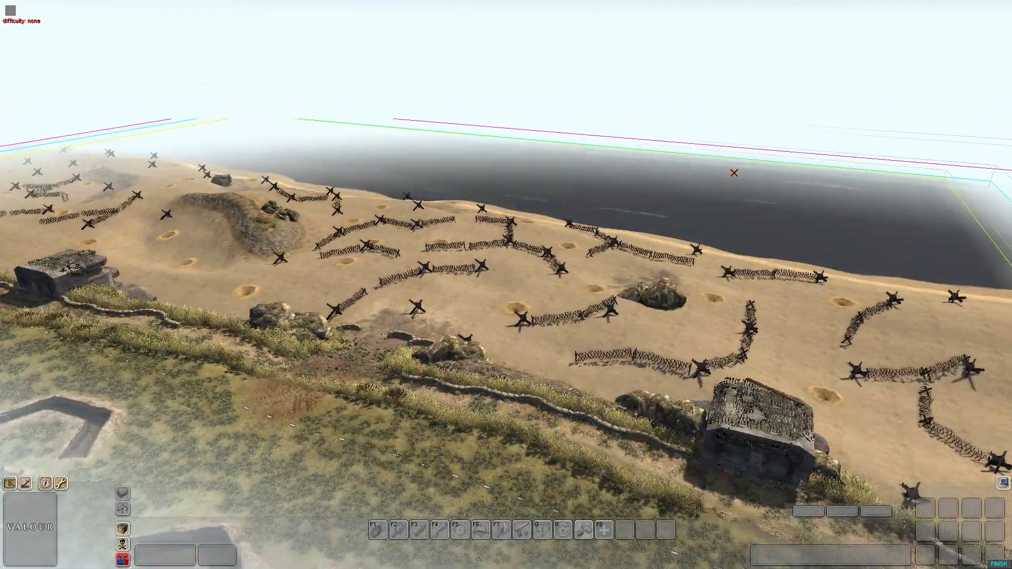
middle_click_drag(734, 173, 374, 228)
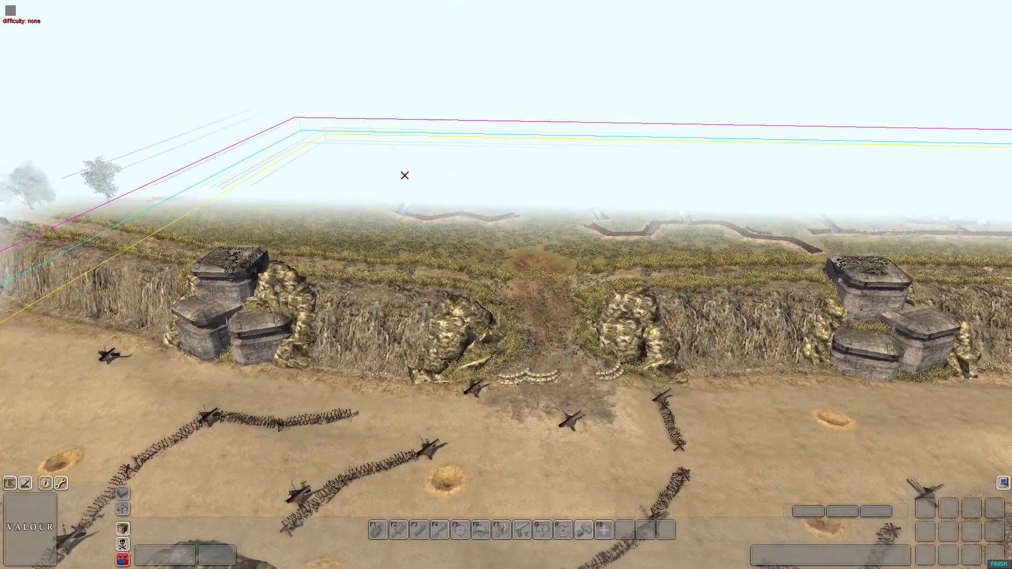
middle_click_drag(404, 175, 620, 176)
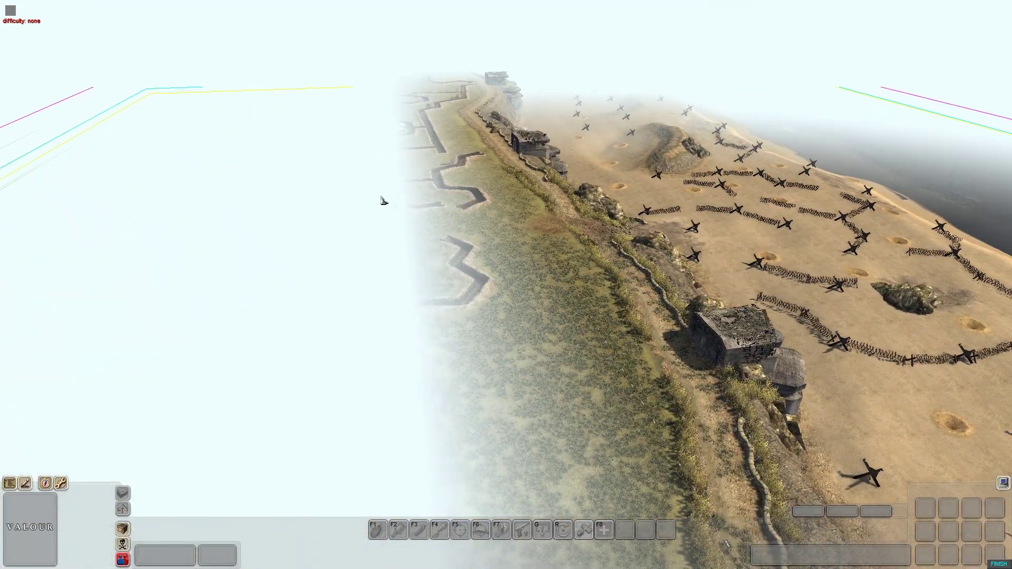
middle_click_drag(695, 199, 444, 371)
Hide the map borders and look over the beach and cliff in the game view without them.
key("F2")
left_click(915, 50)
left_click(900, 9)
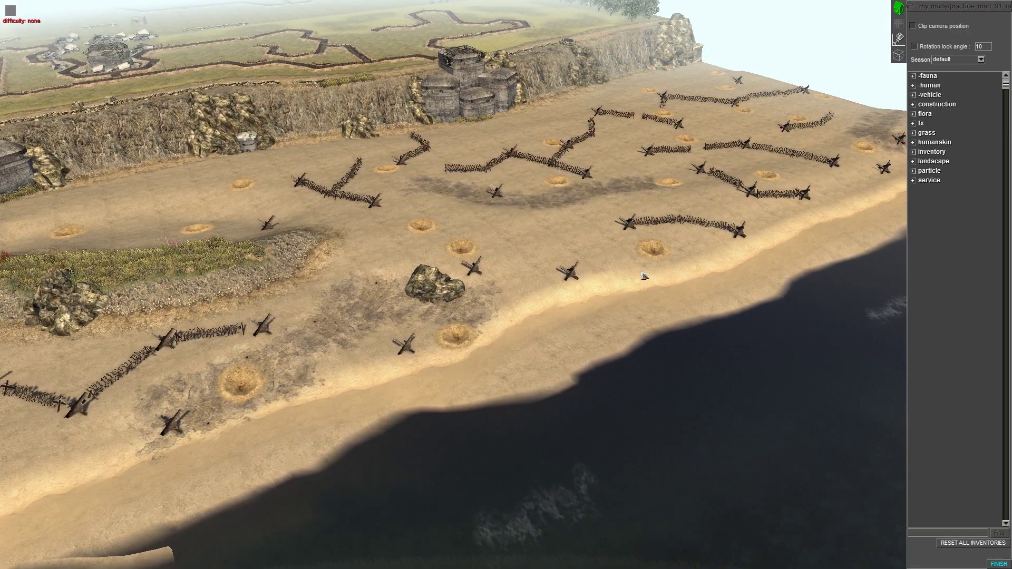
middle_click_drag(635, 293, 501, 279)
key("F1")
middle_click_drag(373, 2, 528, 211)
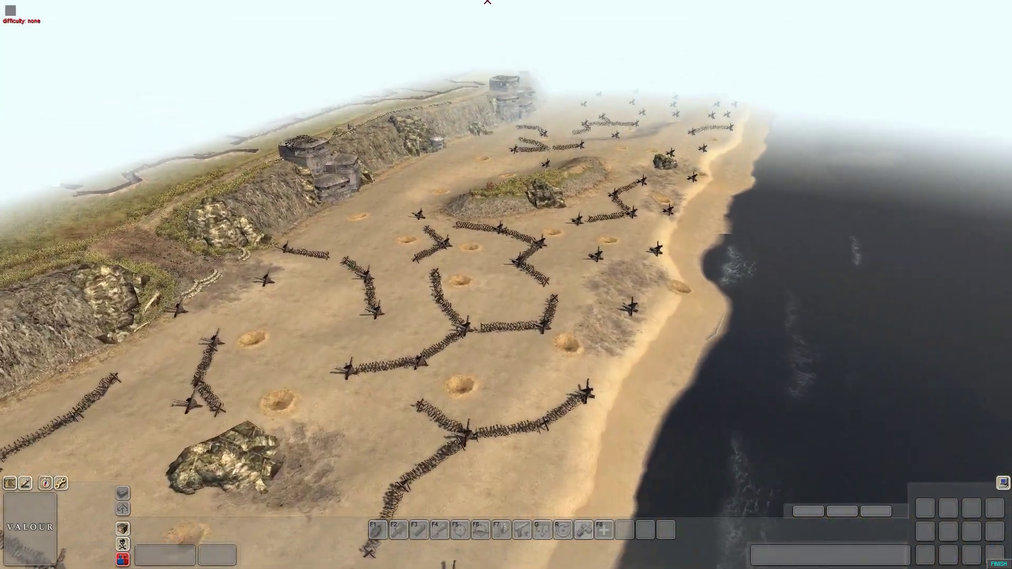
middle_click_drag(490, 295, 477, 311)
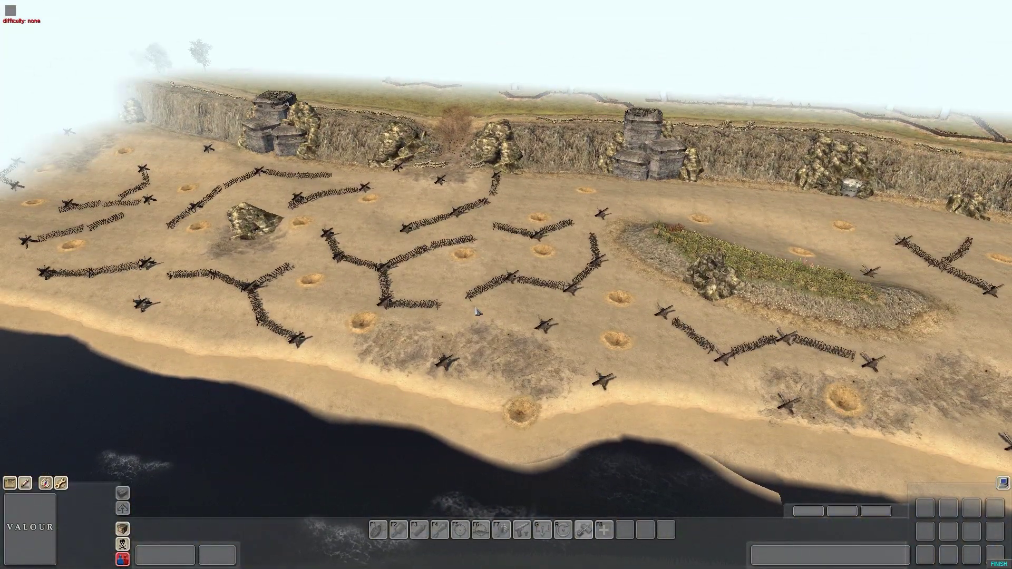